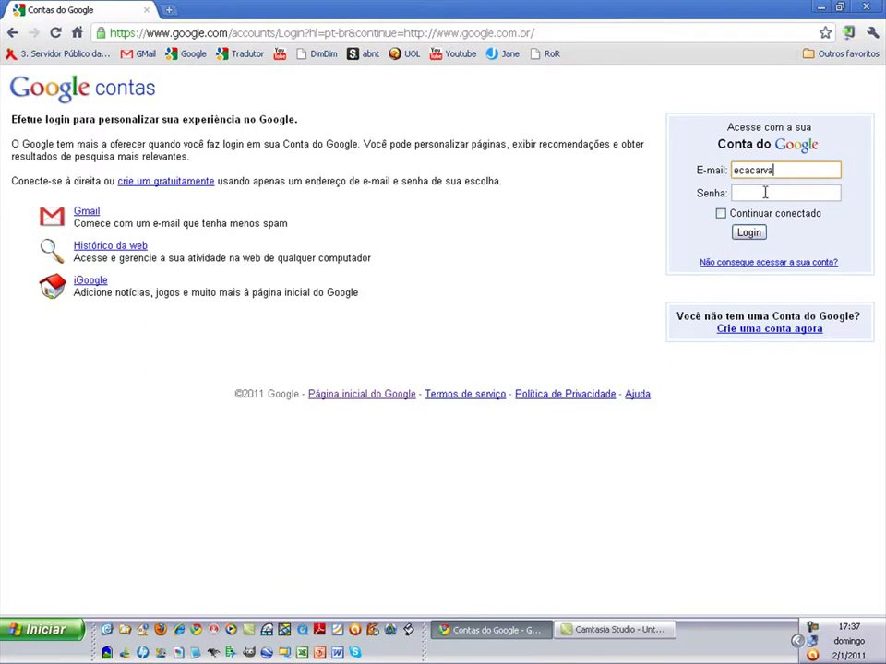
# - Sign in with the account's e-mail and password, and open Google Docs
pyautogui.write('e•••••••••••')
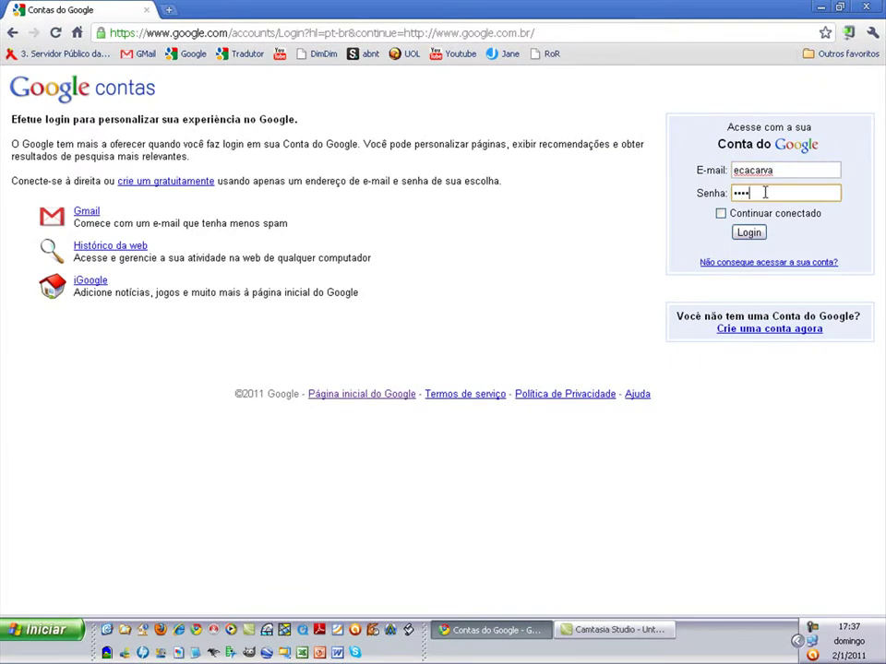
pyautogui.press('Return')
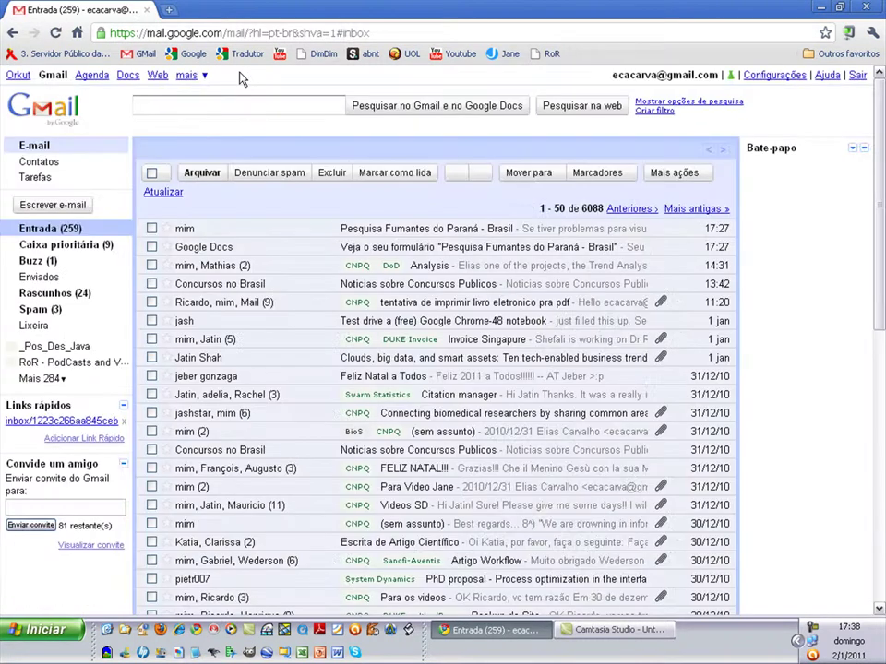
pyautogui.click(128, 77)
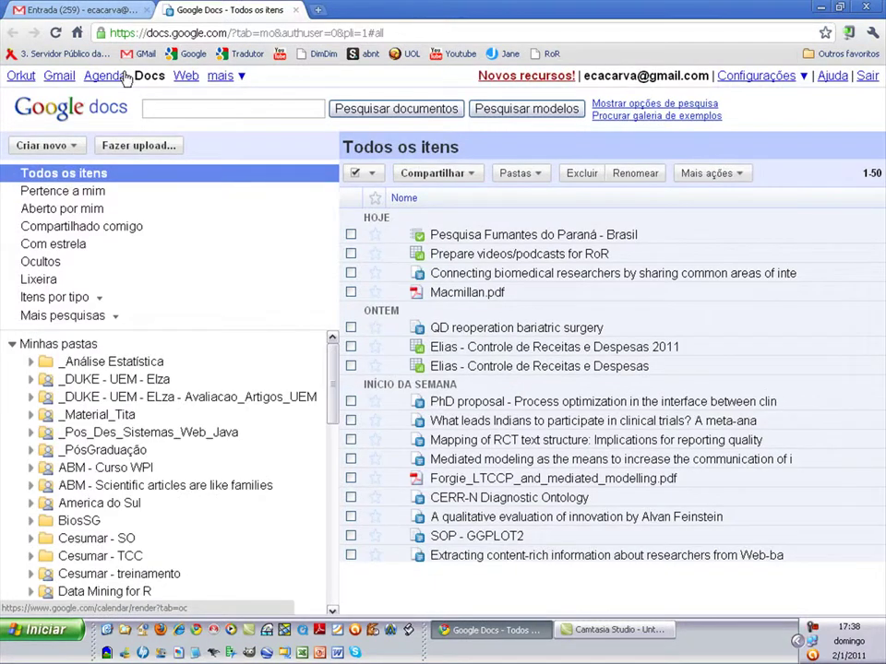
# - Create a new form and title it "Pesquisa sobre relação fumantes alcoolismo"
pyautogui.click(79, 147)
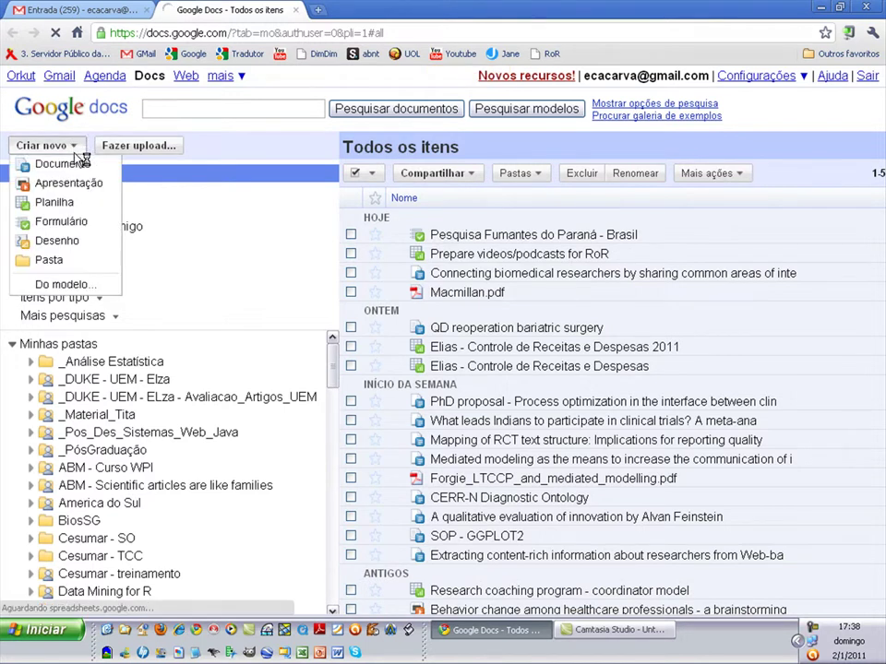
pyautogui.click(63, 222)
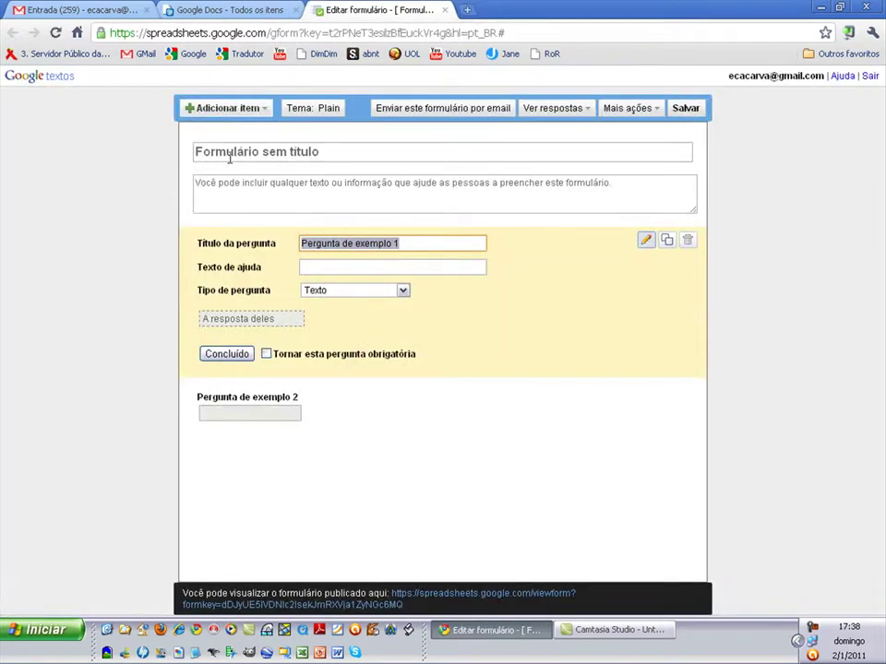
pyautogui.click(232, 152)
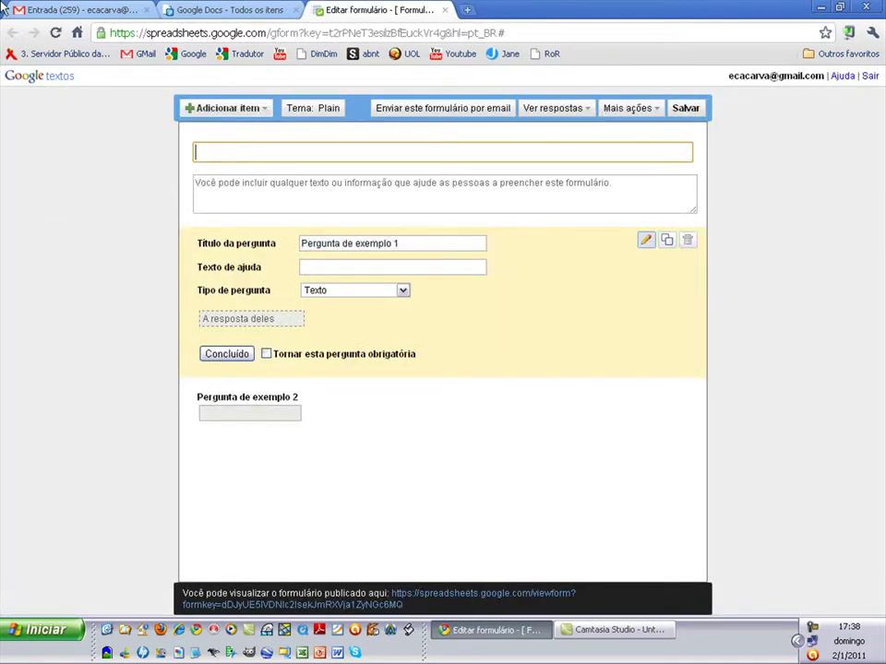
pyautogui.write('Pesquisa sobre re')
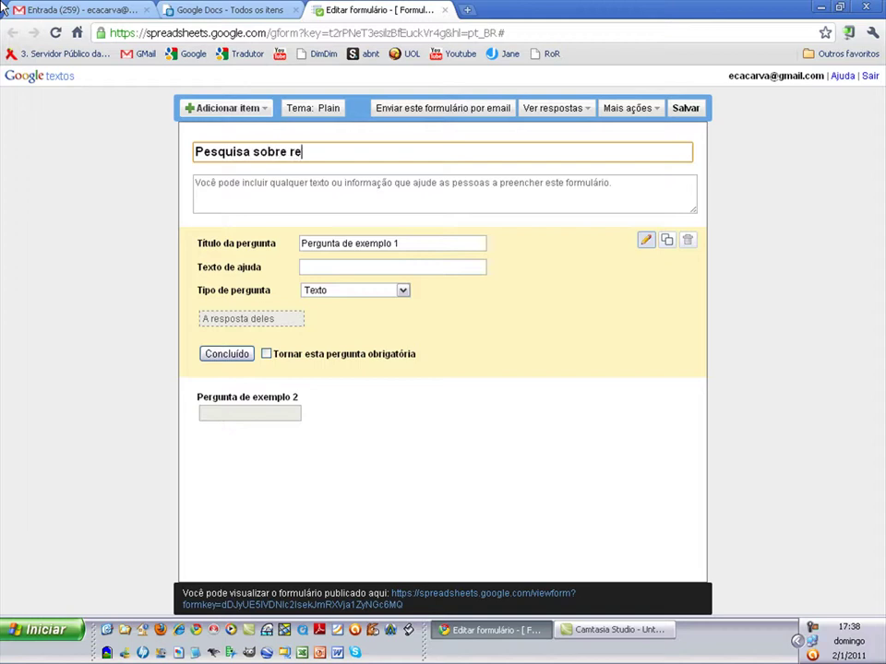
pyautogui.write('lação fumantes al')
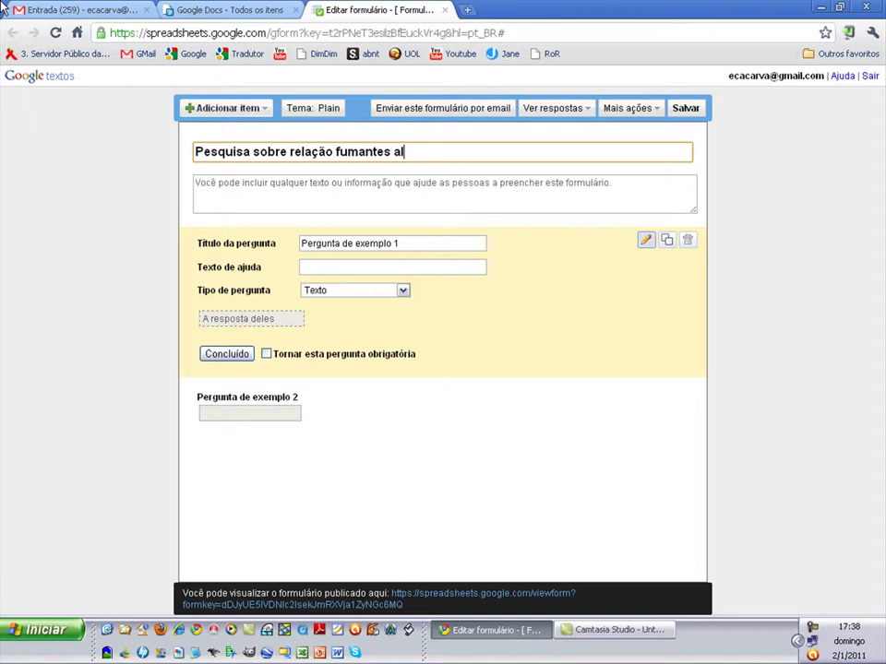
pyautogui.write('coolismo')
# - Enter the form description "Esta pesquisa se destina a investigar a relação entre fumantes e alcoolatras"
pyautogui.click(273, 191)
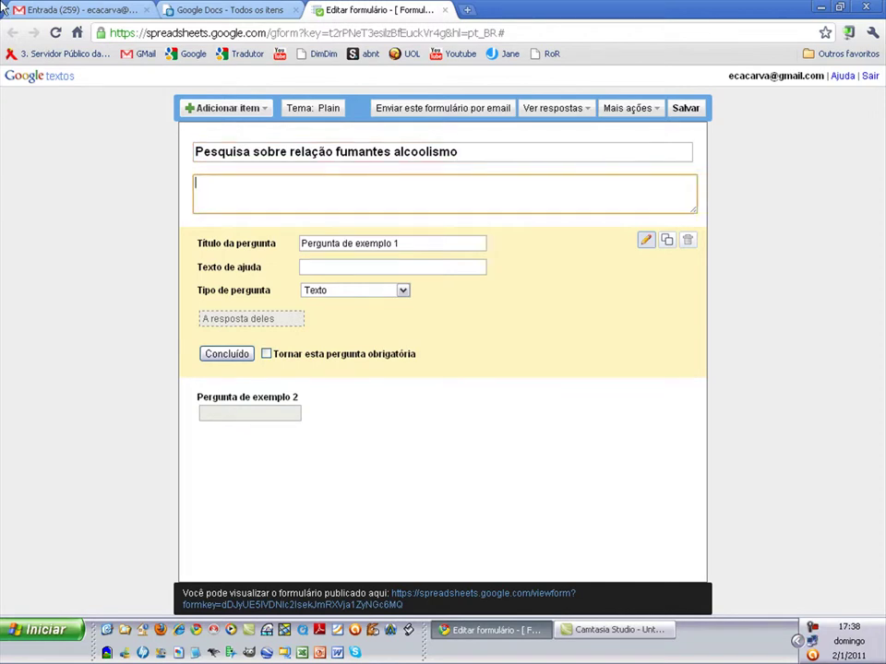
pyautogui.write('Esta pesquisa se destina a ')
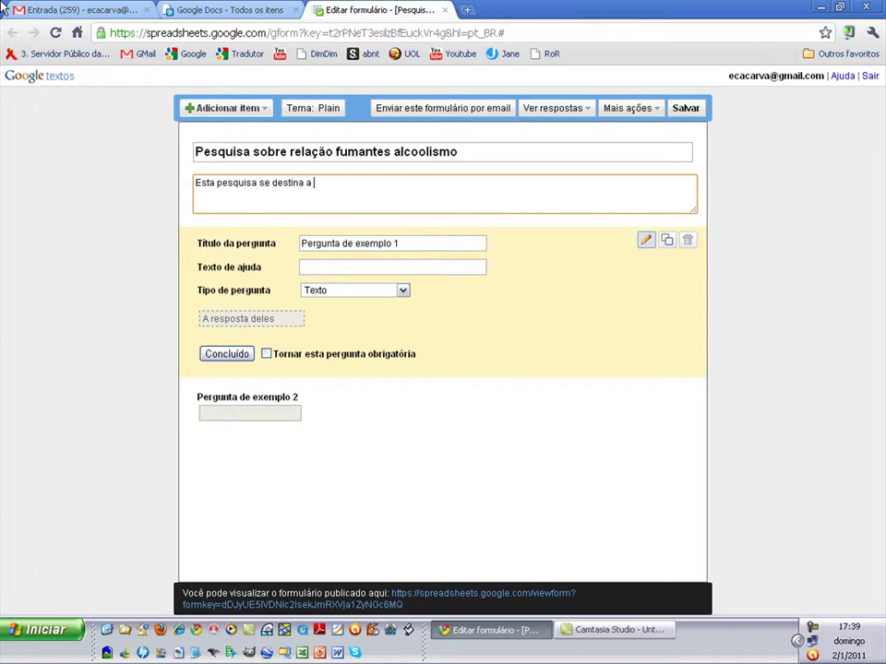
pyautogui.write('investigar a relação ent')
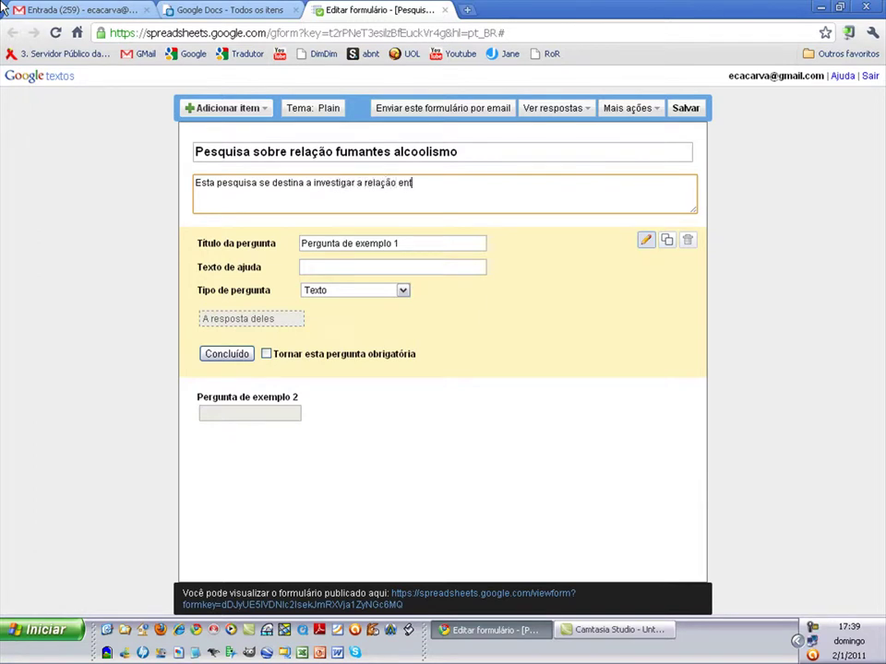
pyautogui.write('re fumantes e alcool')
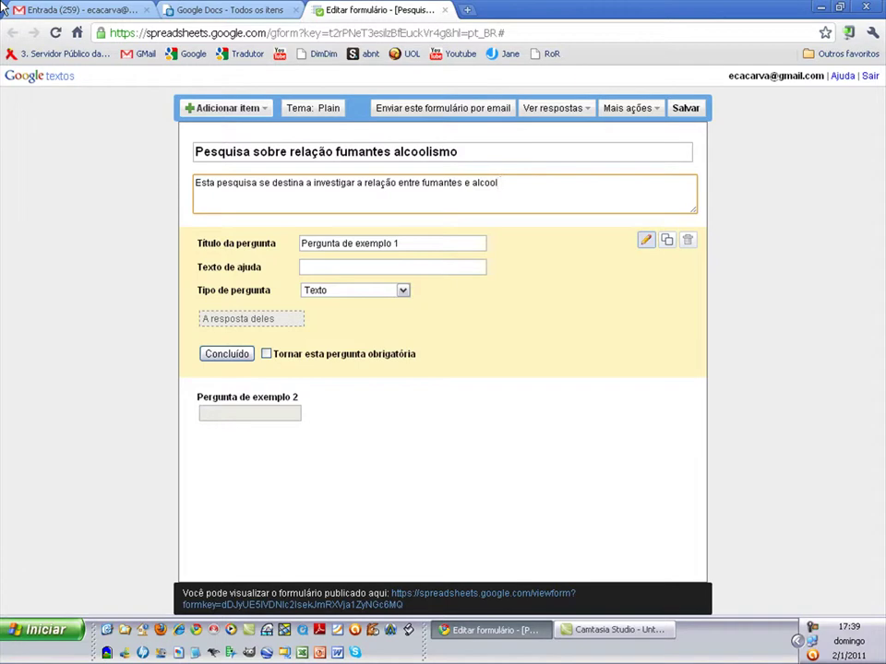
pyautogui.press('BackSpace')
pyautogui.press('BackSpace')
pyautogui.write('olatras')
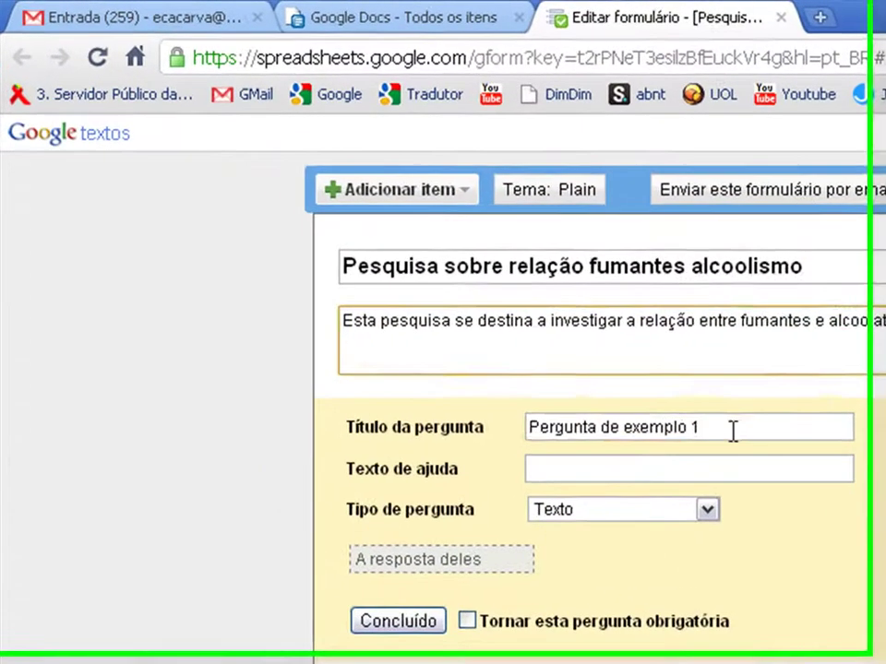
# - Replace the first question's title with "Selecione as opções que se encaixam no seu perfil"
pyautogui.click(417, 244)
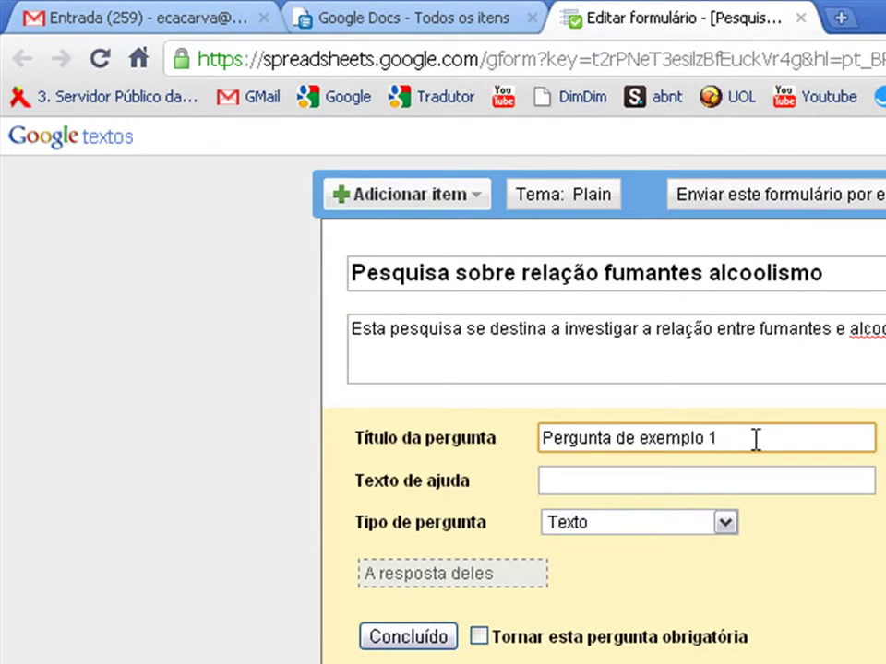
pyautogui.moveTo(738, 441); pyautogui.dragTo(398, 417)
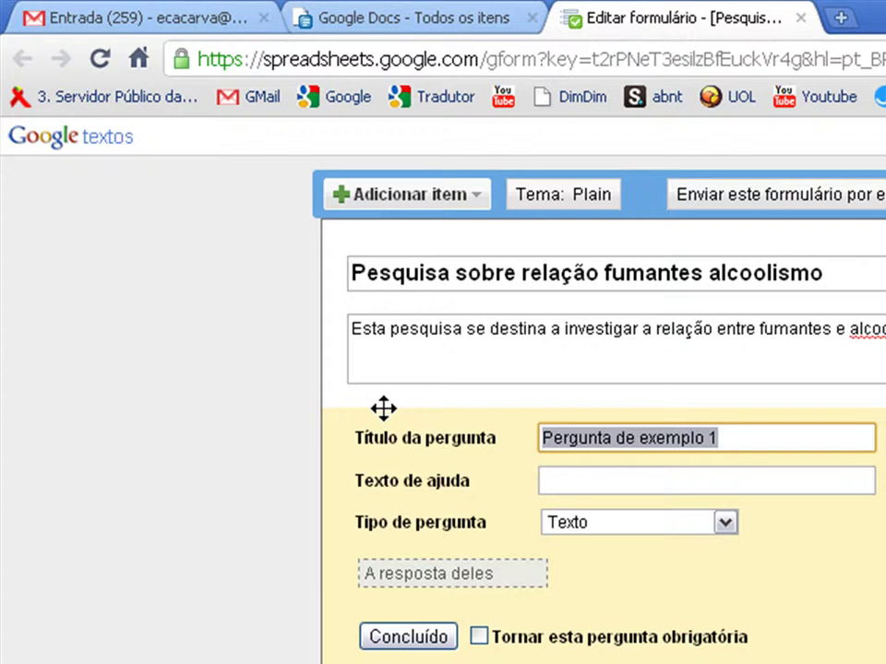
pyautogui.write('Selecione')
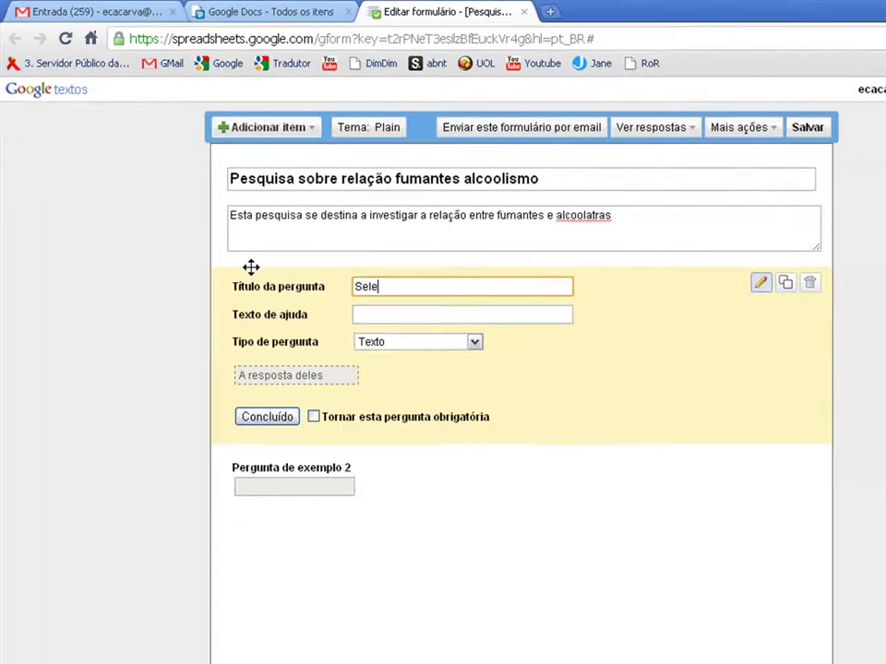
pyautogui.write(' a')
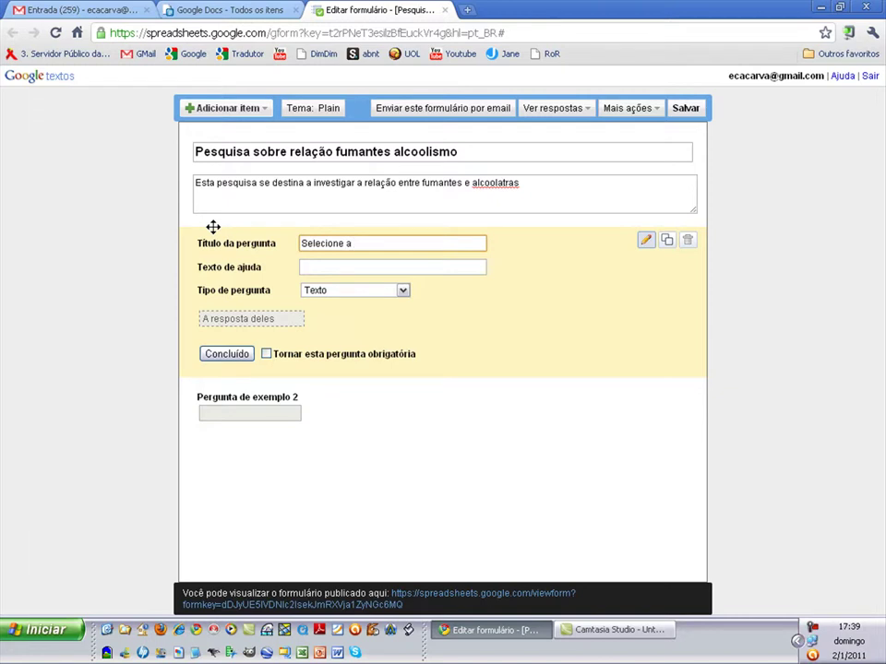
pyautogui.write(' s opções que se encaixam no seu perfil')
# - Enter the first question's help text "Clique na caixa para seleciona as opções. Você pode selecionar mais de uma opção."
pyautogui.press('Tab')
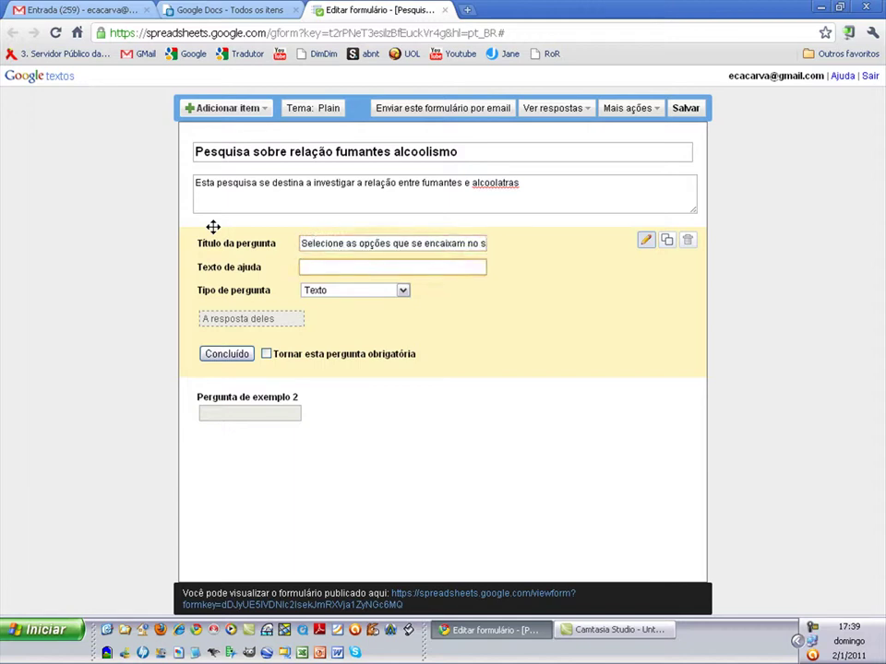
pyautogui.write('Clique na caixa')
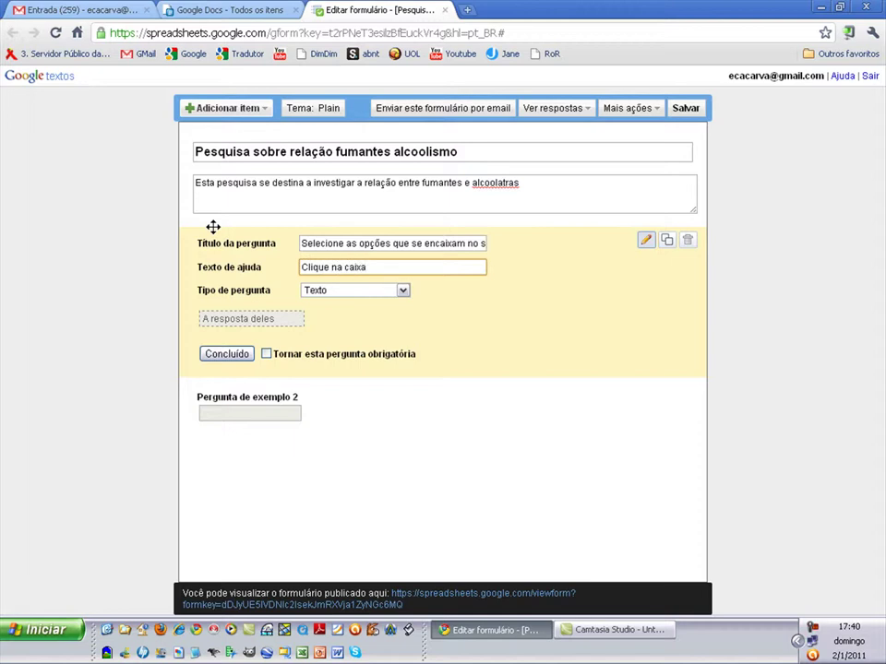
pyautogui.write(' para seleciona as opções')
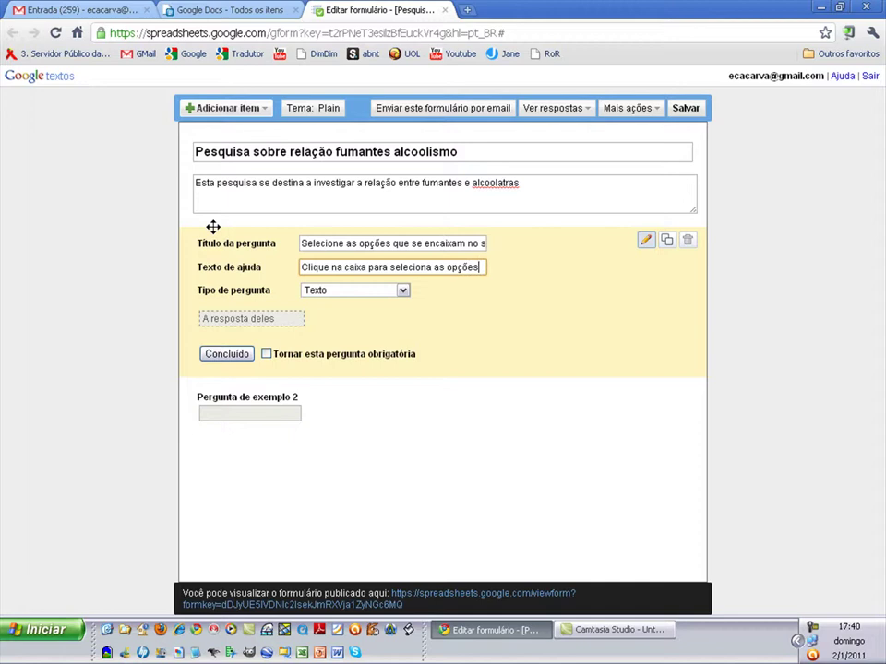
pyautogui.write('. Você pode selecionar mais de uma opção.')
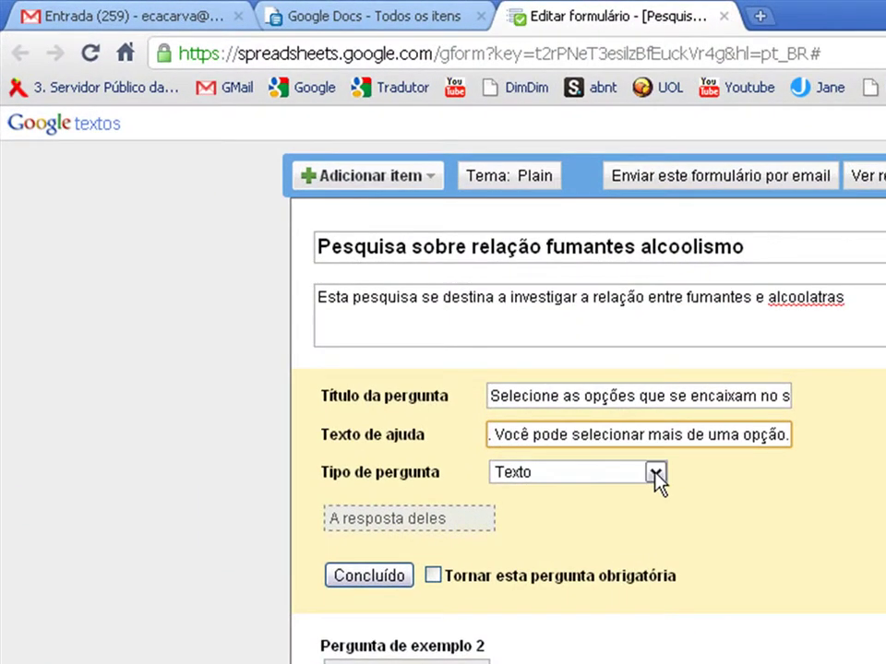
# - Set the first question's type to Caixas de seleção and name its first option "Sou casado"
pyautogui.click(654, 473)
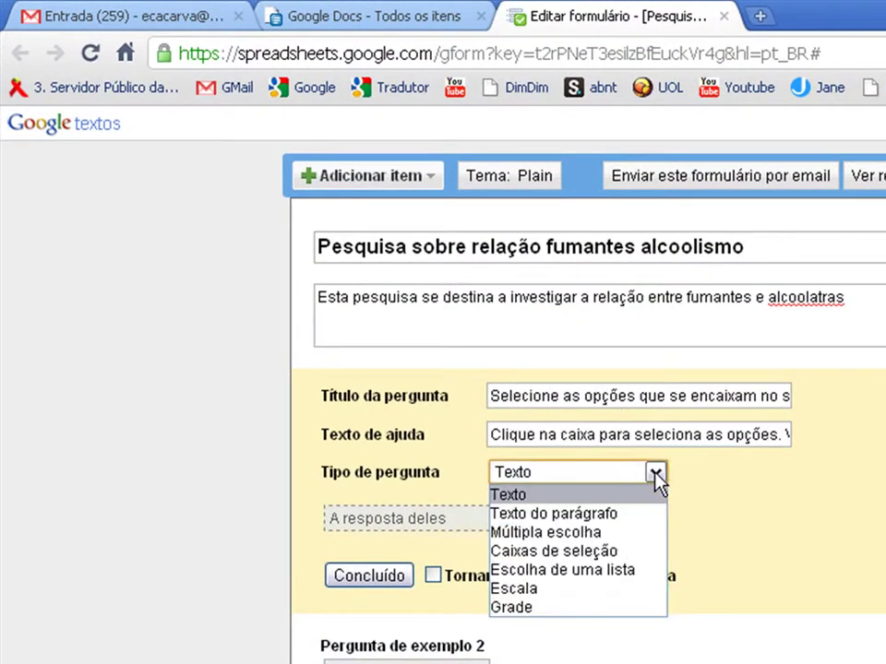
pyautogui.click(602, 551)
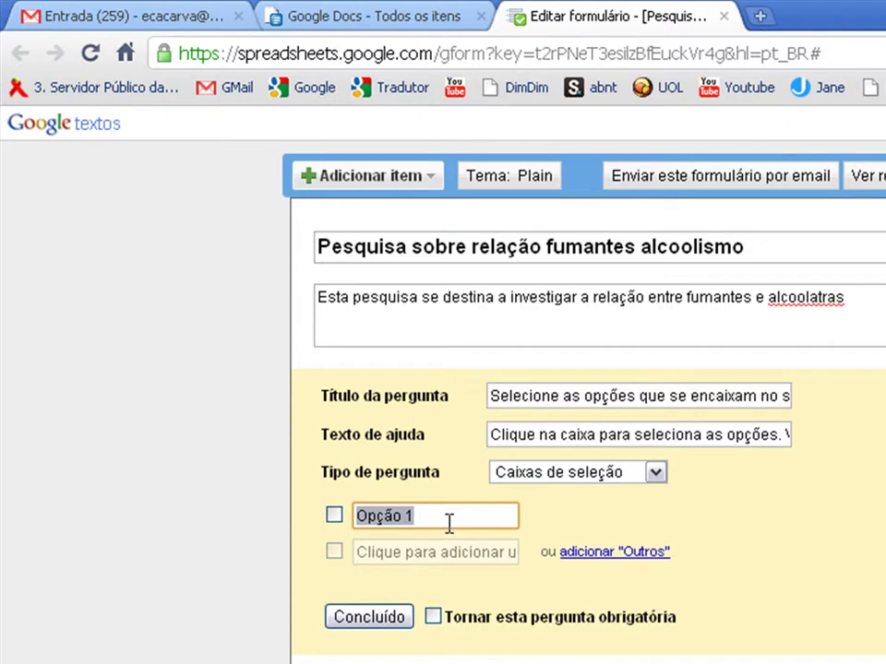
pyautogui.write('Voc')
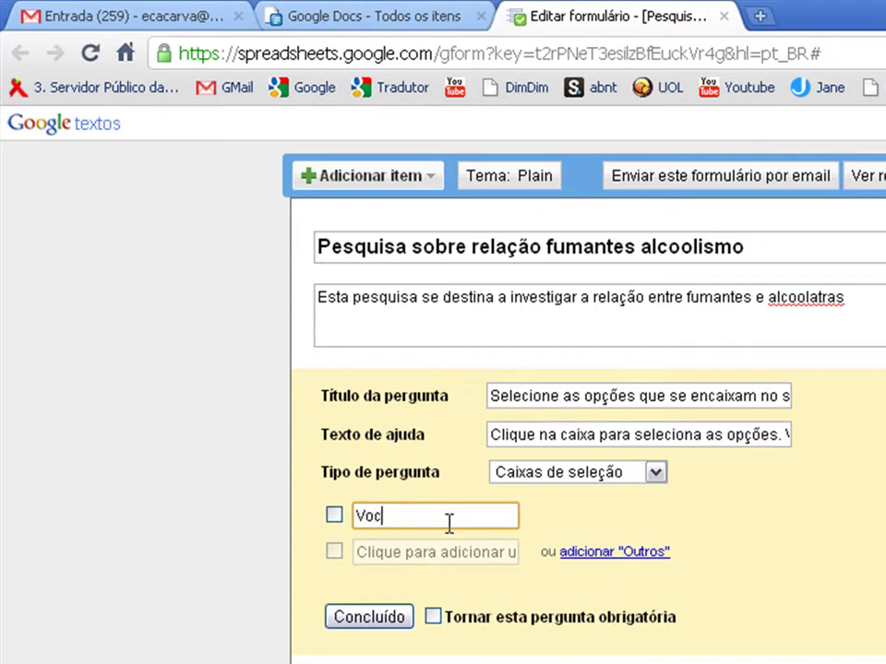
pyautogui.press('BackSpace')
pyautogui.press('BackSpace')
pyautogui.press('BackSpace')
pyautogui.write('Sou casado')
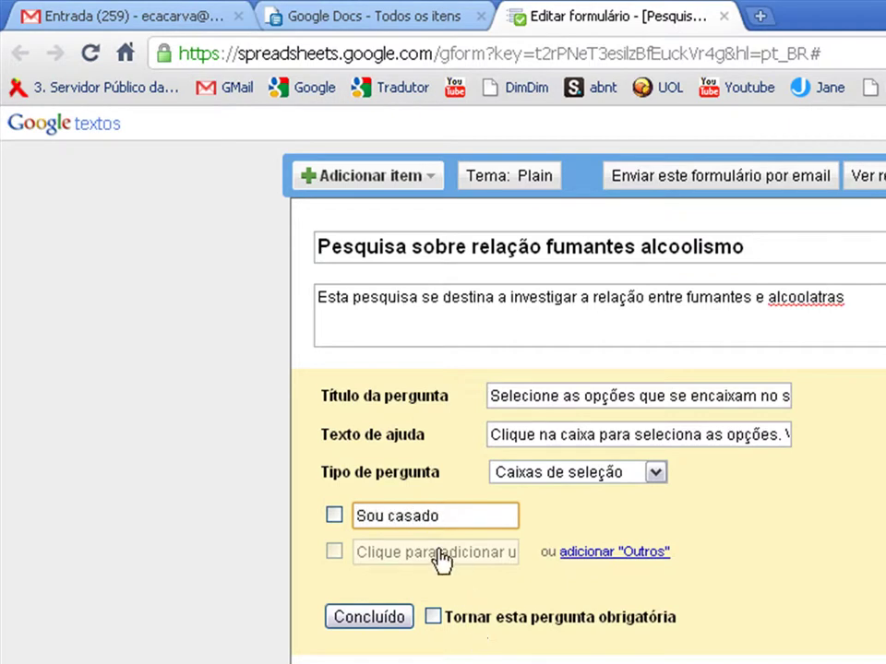
# - Add the options "Conclui a graduação" and "Trabalho", and finish the question as a mandatory one
pyautogui.click(440, 552)
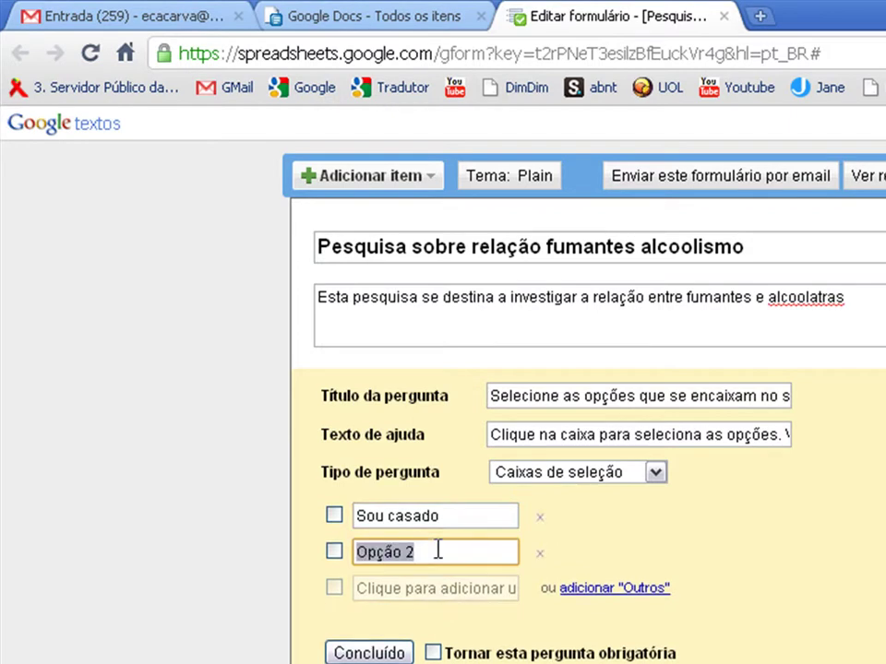
pyautogui.write('Conclui a graduação')
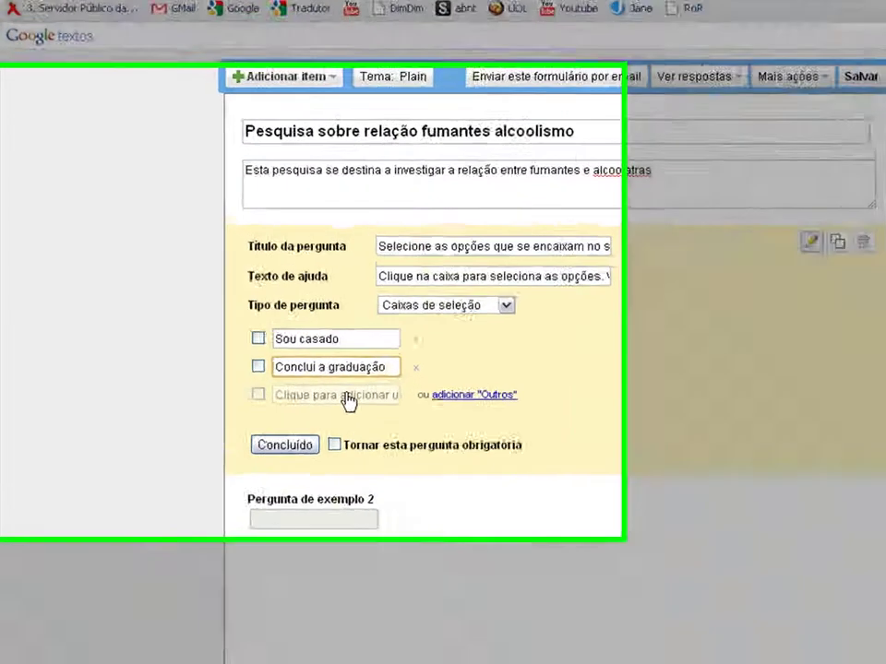
pyautogui.click(274, 362)
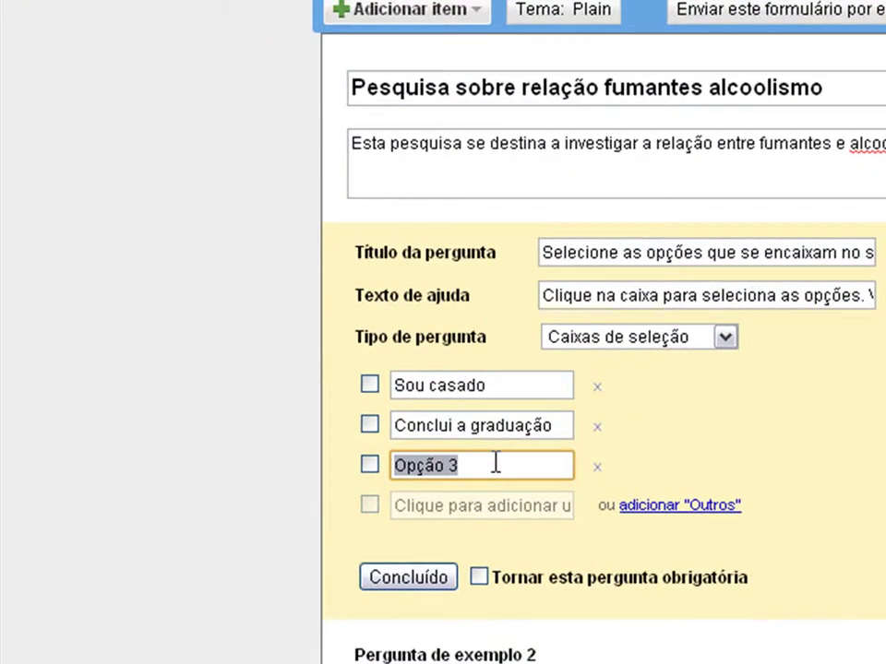
pyautogui.write('Trabalho')
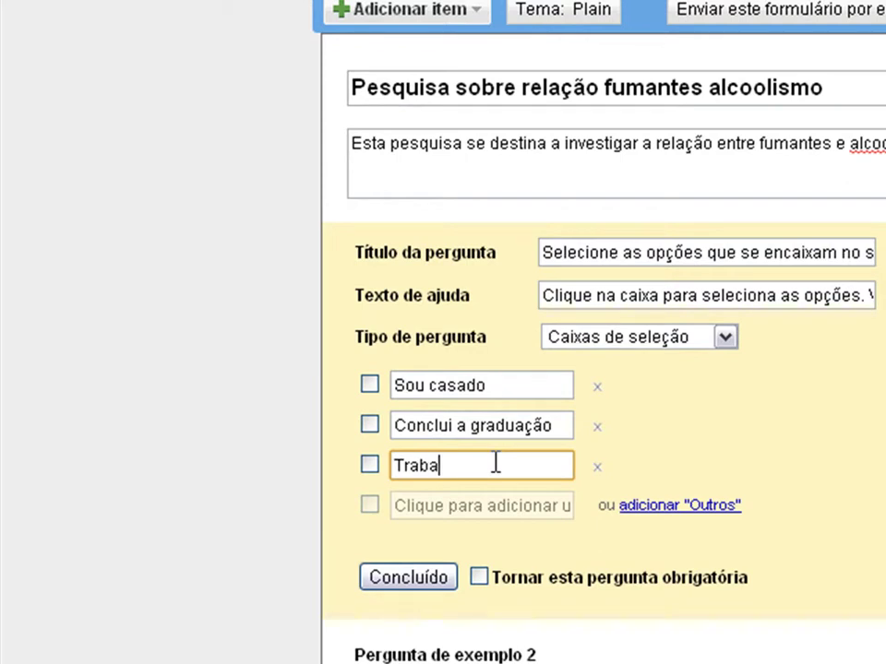
pyautogui.click(478, 579)
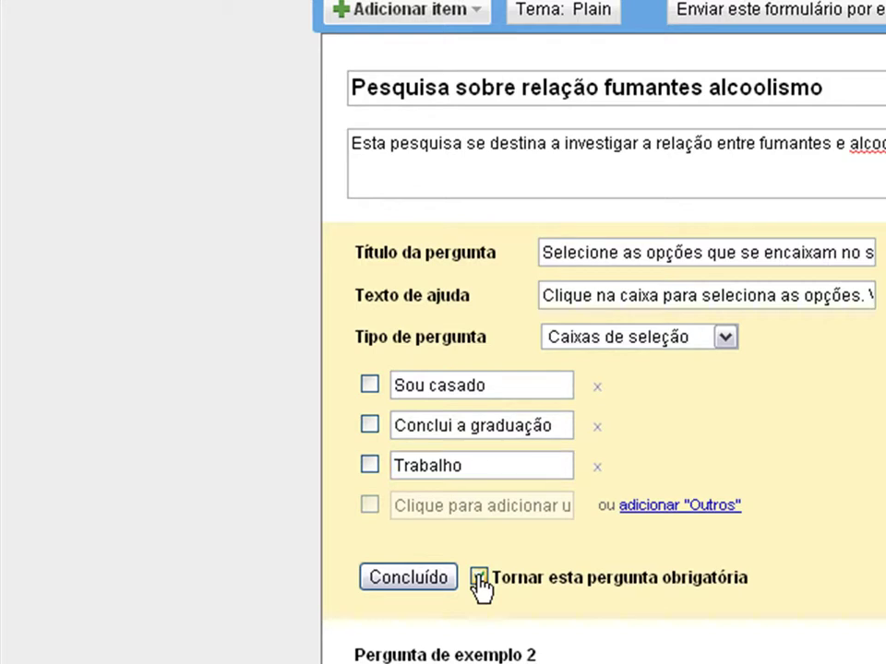
pyautogui.click(412, 581)
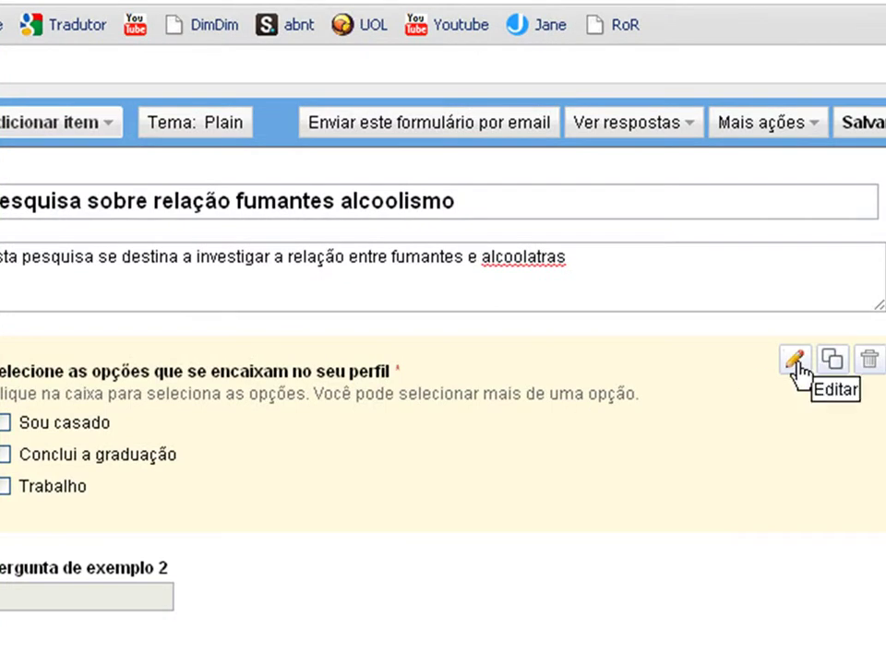
# - Reopen the first question for editing, delete its "Trabalho" option, and add "Trabalho" again as the third option
pyautogui.click(795, 362)
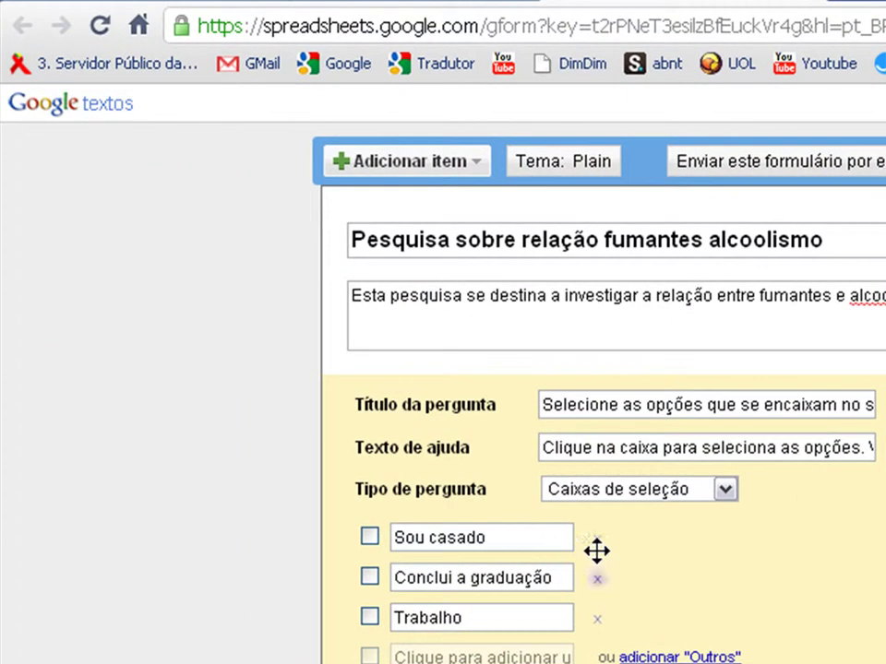
pyautogui.click(597, 618)
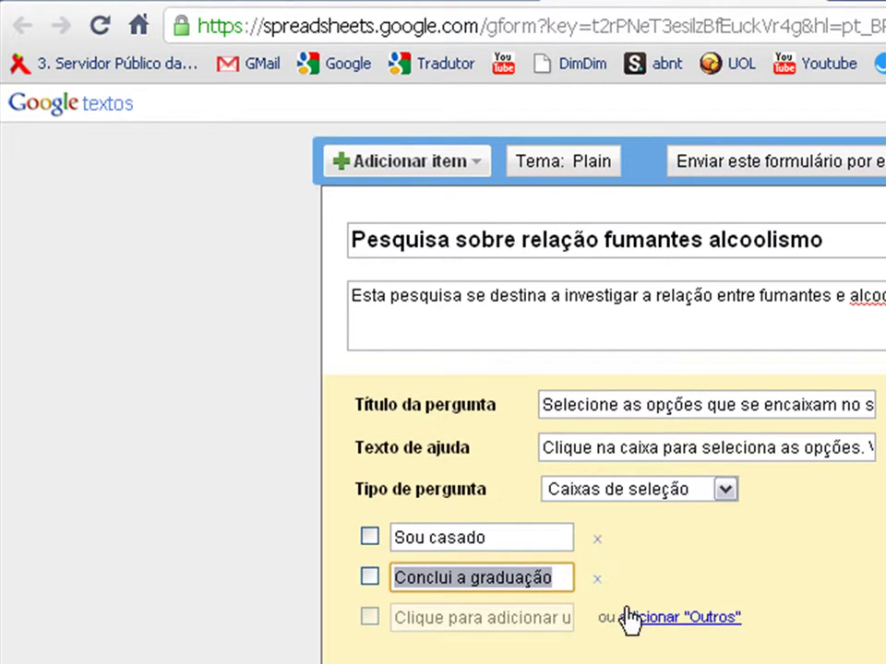
pyautogui.click(558, 619)
pyautogui.write('Trabalho')
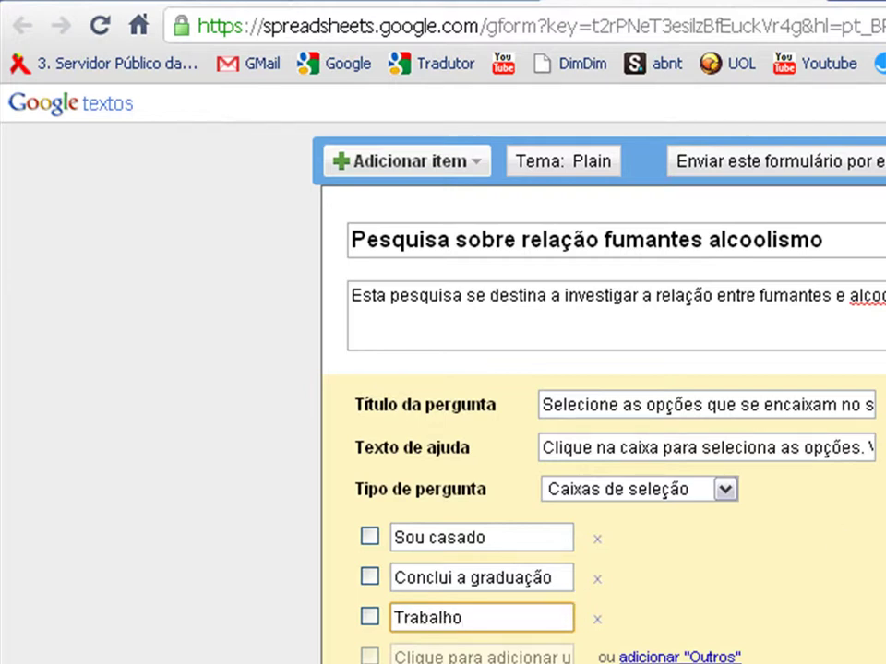
pyautogui.click(369, 663)
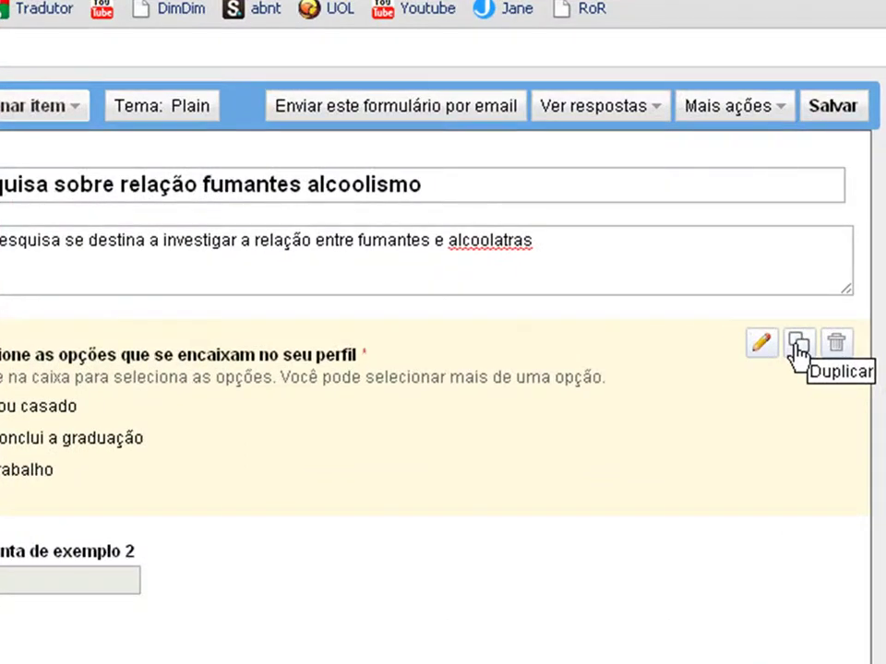
# - Duplicate the profile question and set the copy's title to "Você fuma?"
pyautogui.click(798, 346)
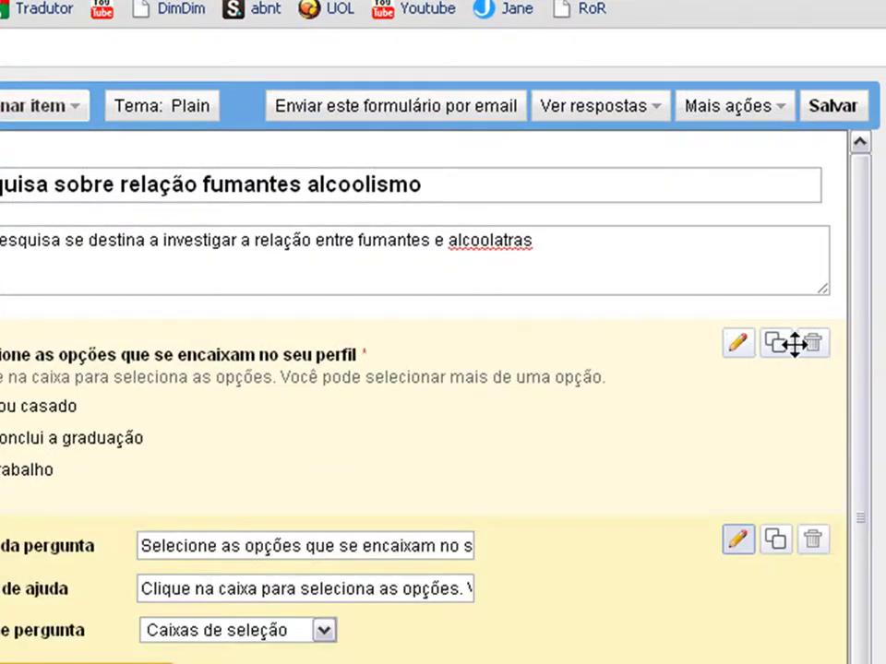
pyautogui.doubleClick(327, 550)
pyautogui.click(328, 551)
pyautogui.tripleClick(327, 553)
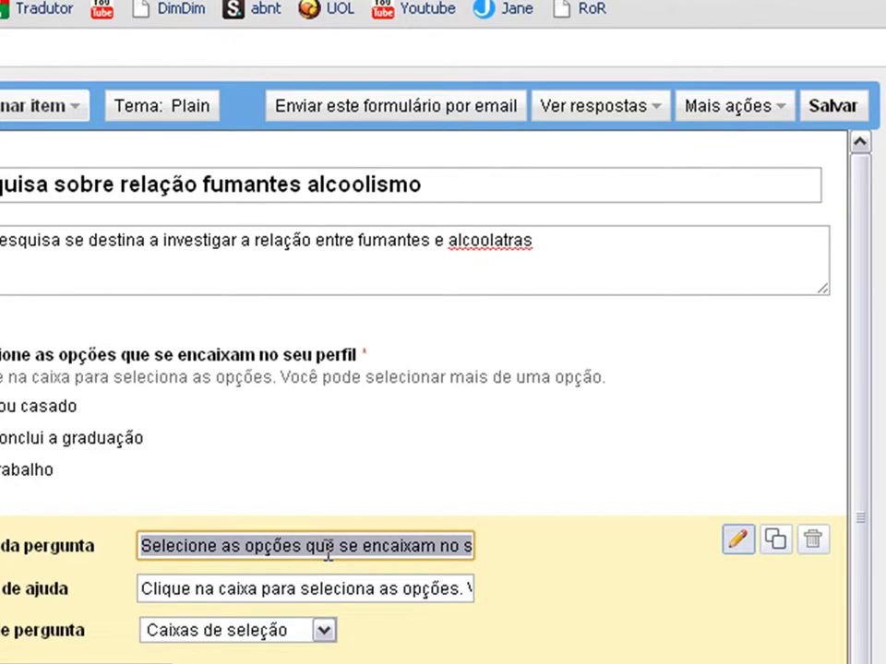
pyautogui.write('Você fuma?')
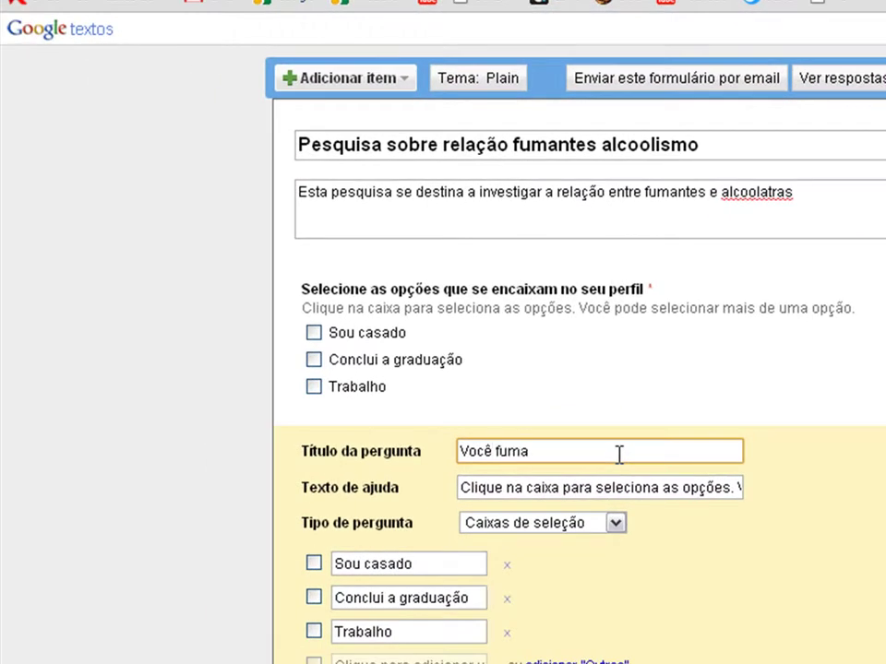
# - Replace the help text of the "Você fuma?" question with "Selecione uma das opções"
pyautogui.doubleClick(580, 487)
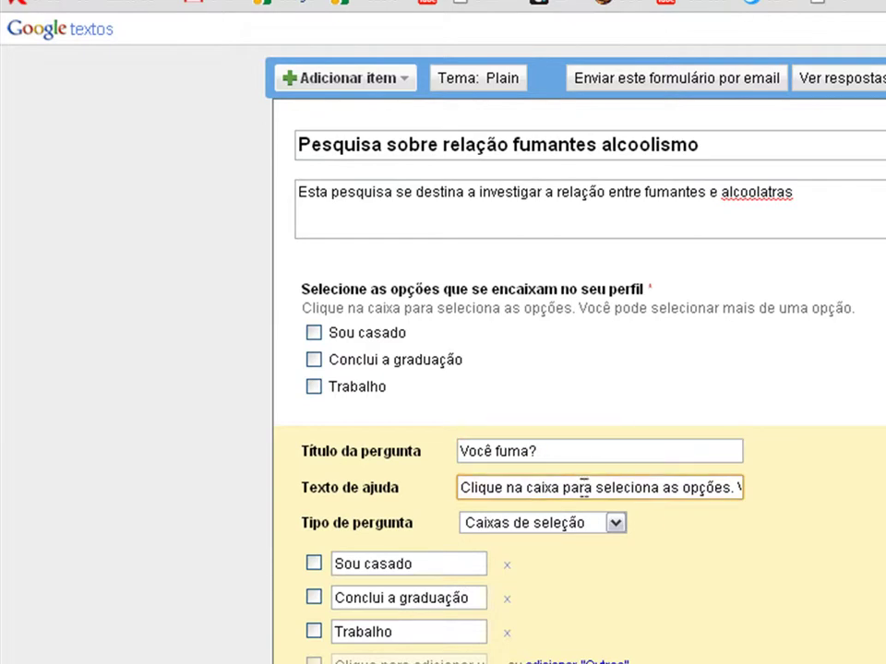
pyautogui.write('A')
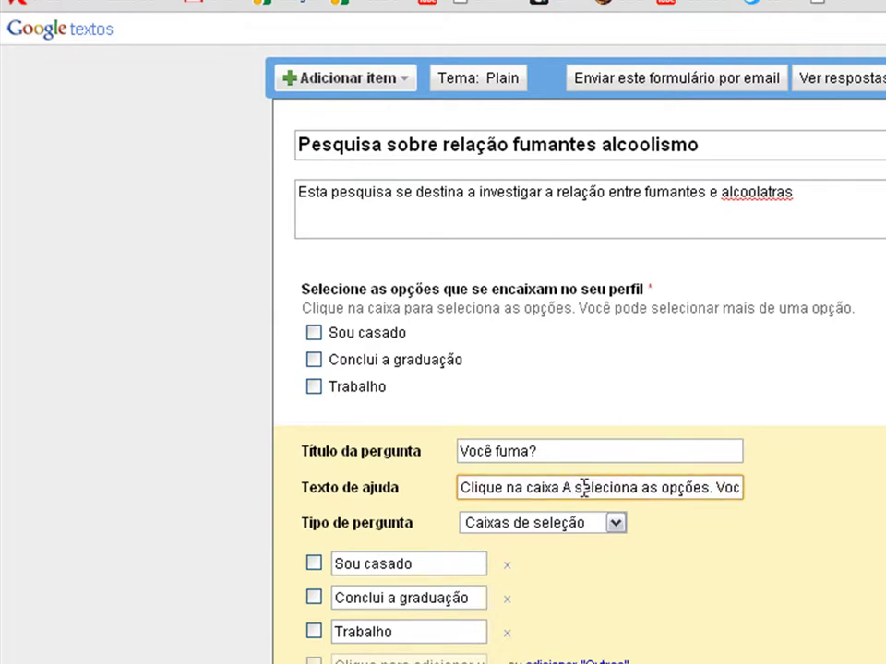
pyautogui.hotkey('ctrl', 'a')
pyautogui.write('Selecione')
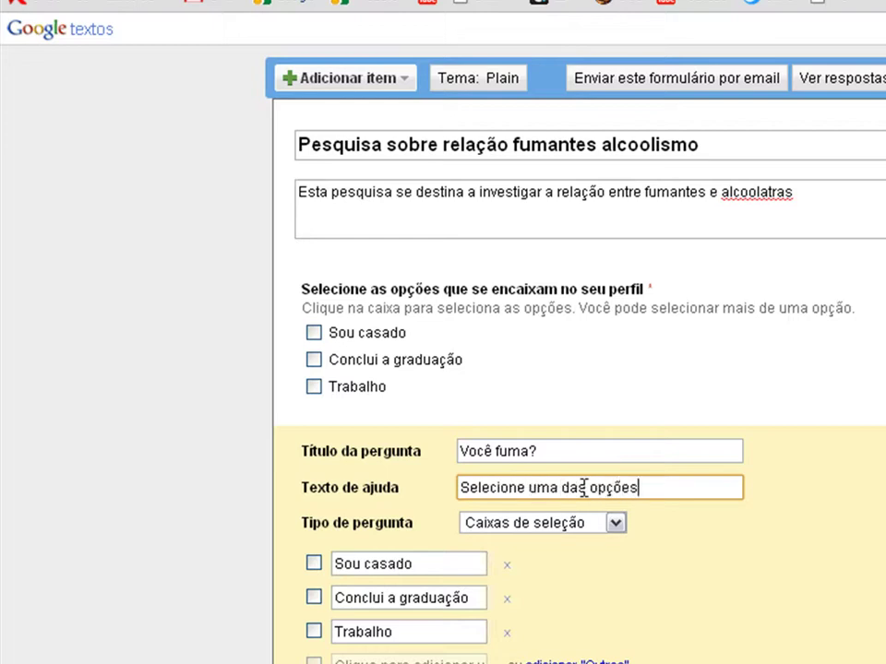
# - Change the "Você fuma?" question to Múltipla escolha and rename its first two options "Sim" and "Não"
pyautogui.click(614, 524)
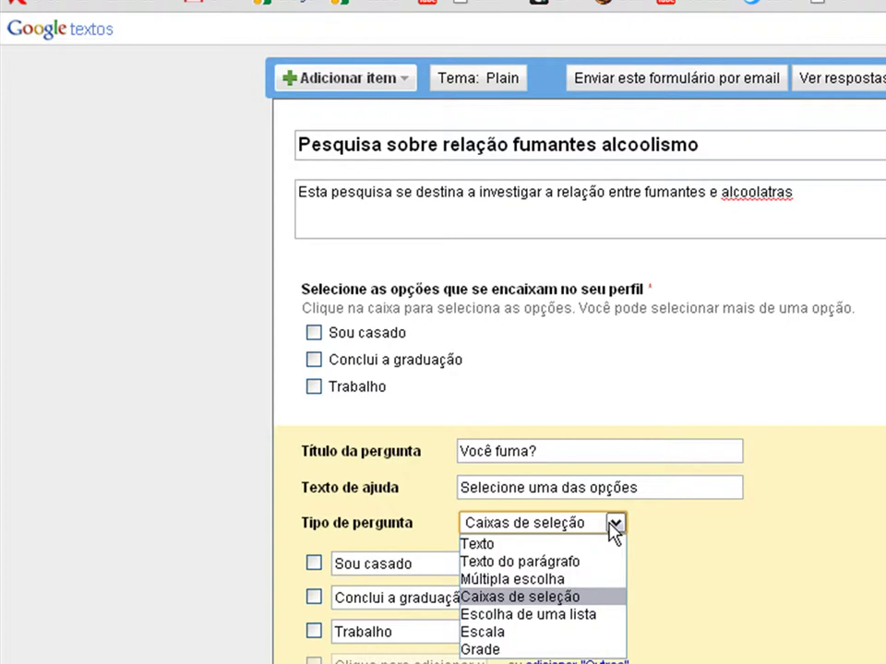
pyautogui.click(509, 581)
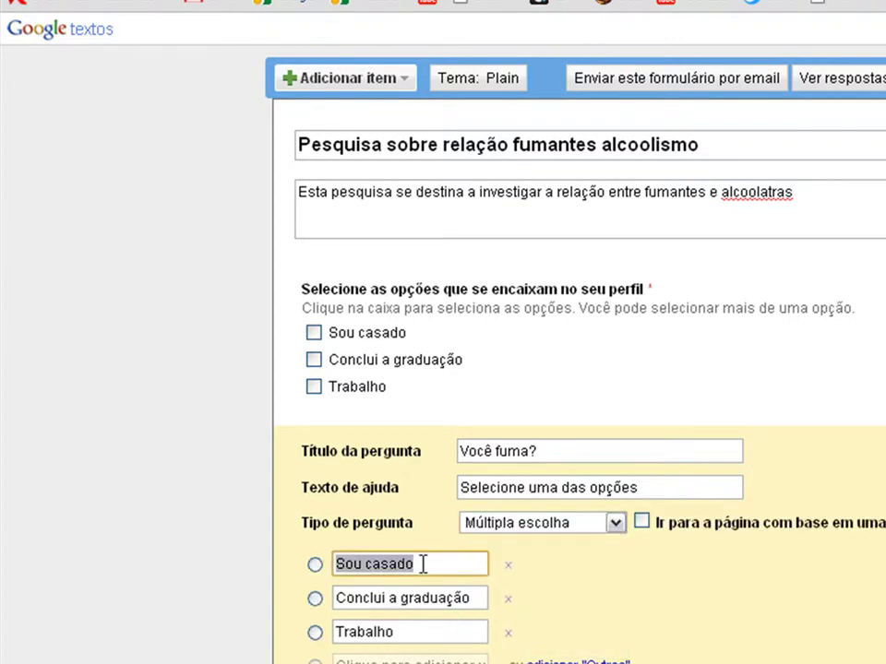
pyautogui.write('Sim')
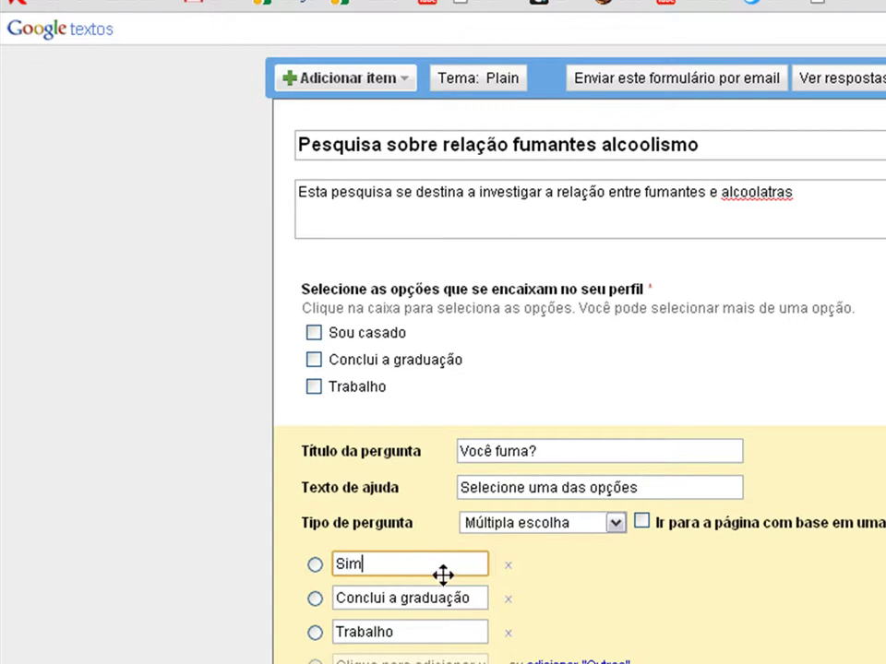
pyautogui.click(427, 607)
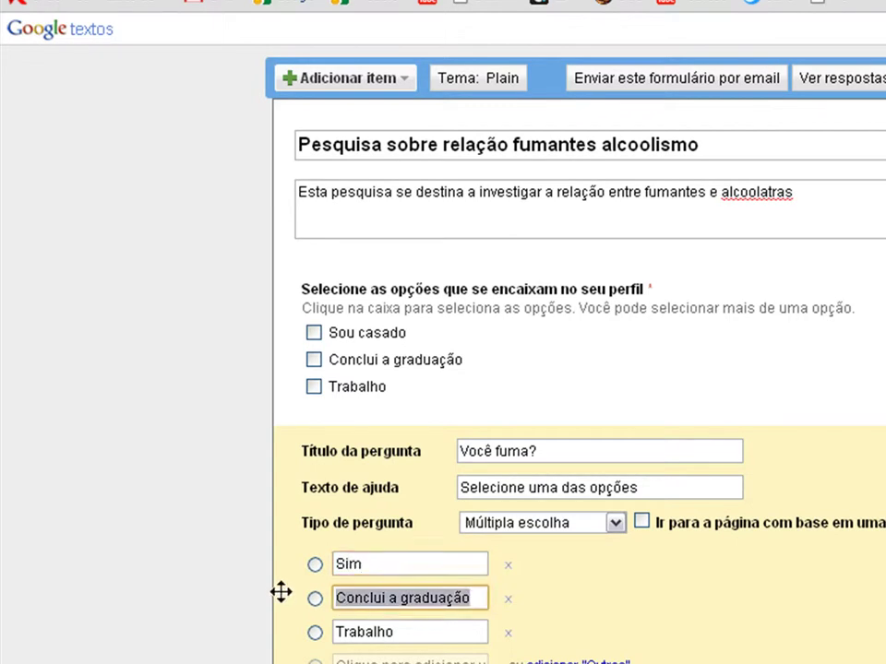
pyautogui.write('Não')
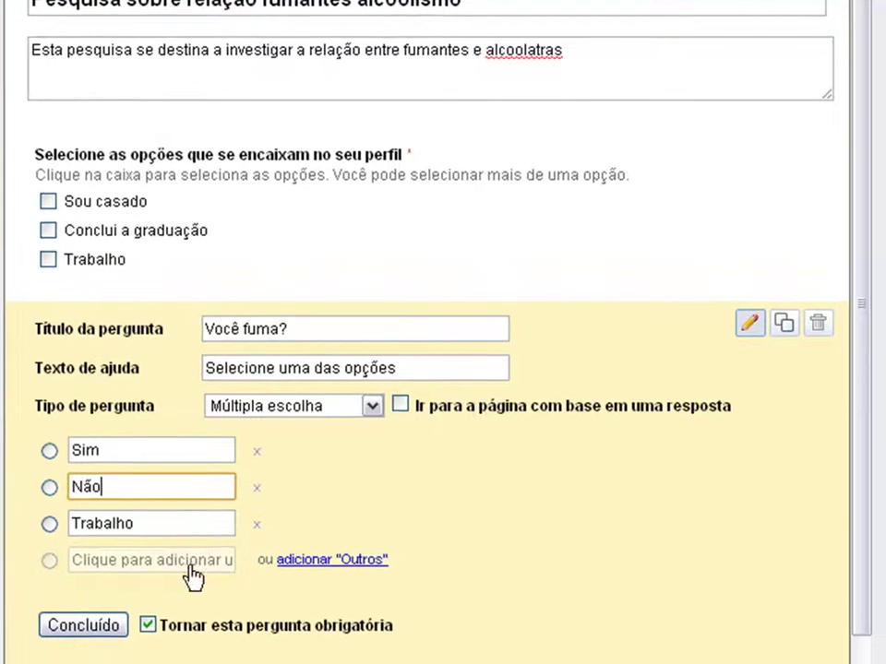
# - Delete the "Trabalho" option from the "Você fuma?" question and finish editing the question
pyautogui.click(256, 526)
pyautogui.click(256, 530)
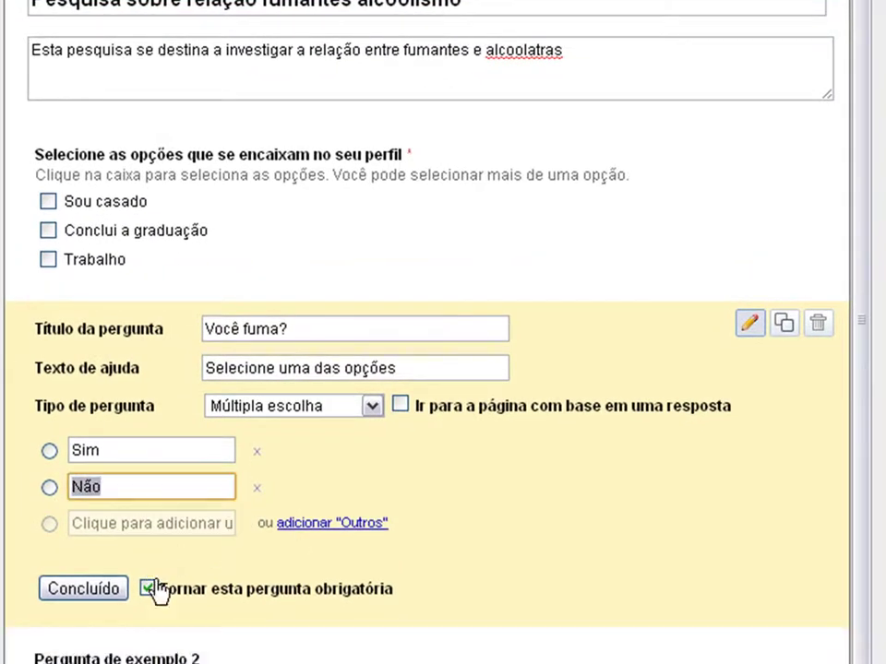
pyautogui.click(83, 589)
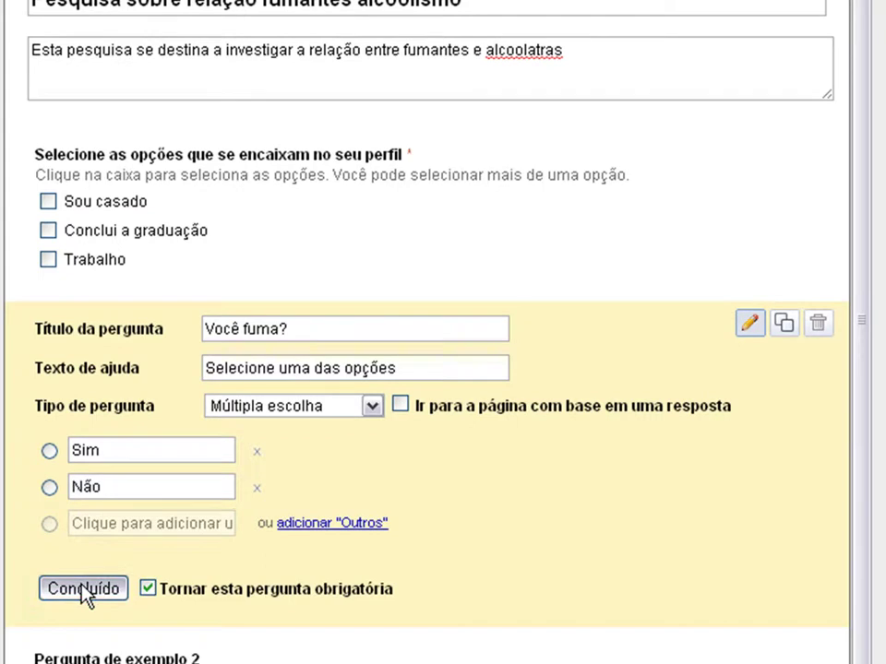
# - Duplicate the "Você fuma?" question, change the copy's title to "Você bebe?", and finish editing it
pyautogui.click(803, 323)
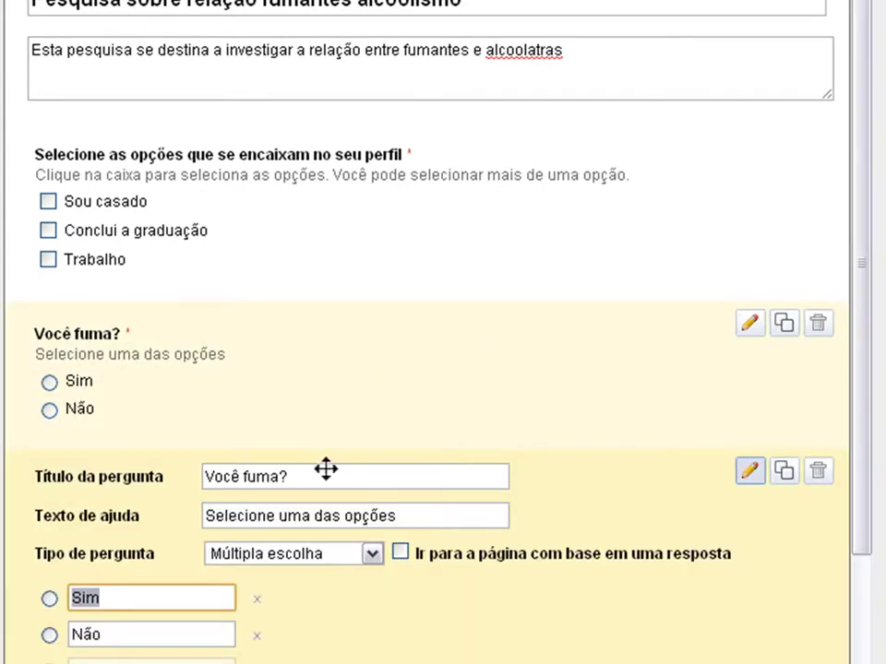
pyautogui.click(258, 472)
pyautogui.doubleClick(258, 473)
pyautogui.write('bebe')
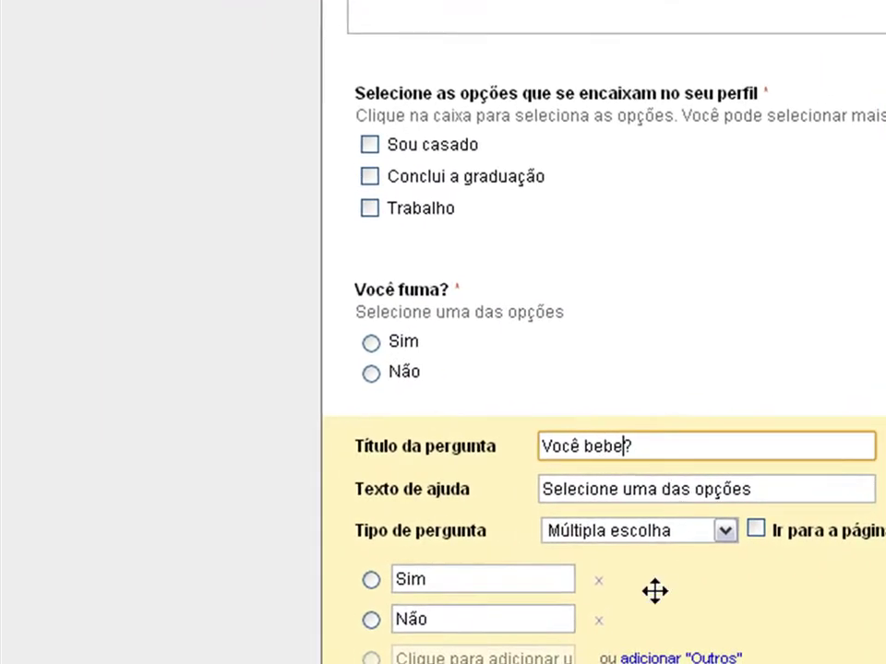
pyautogui.scroll(-2, 664, 555)
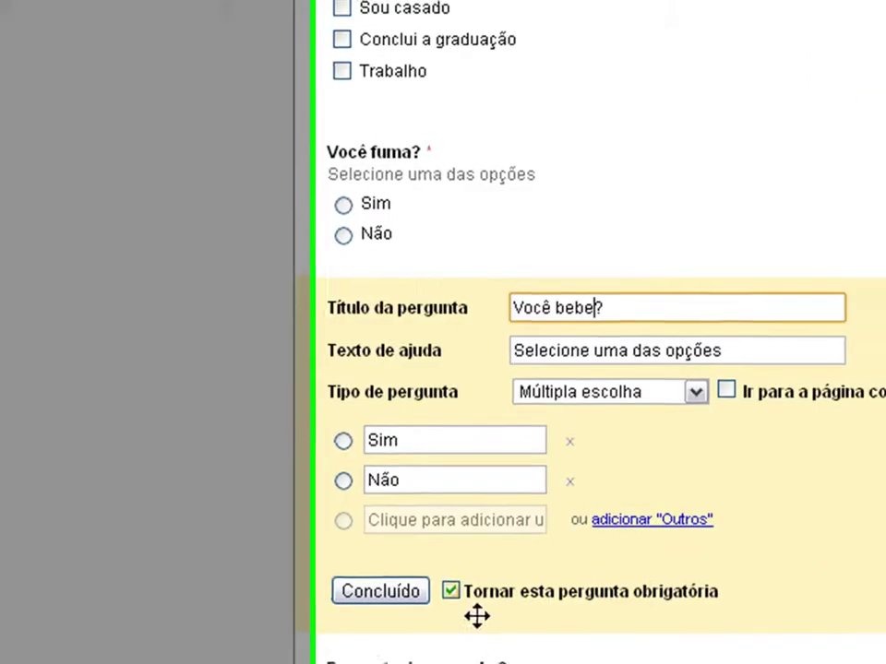
pyautogui.click(396, 591)
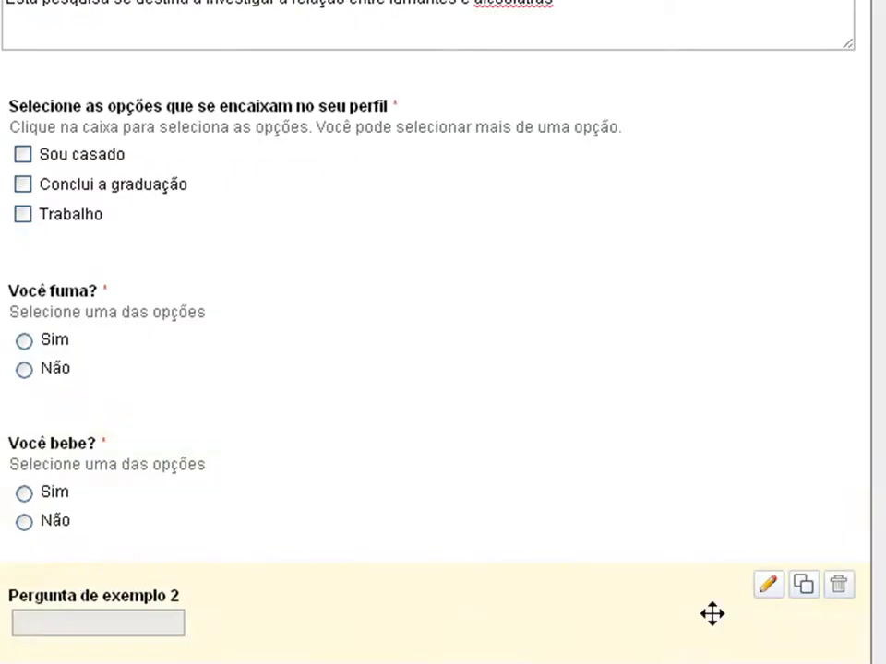
# - Duplicate "Pergunta de exemplo 2", giving the copy the title "Informe o seu sexo" and the help text "Selecione uma das opções"
pyautogui.click(804, 587)
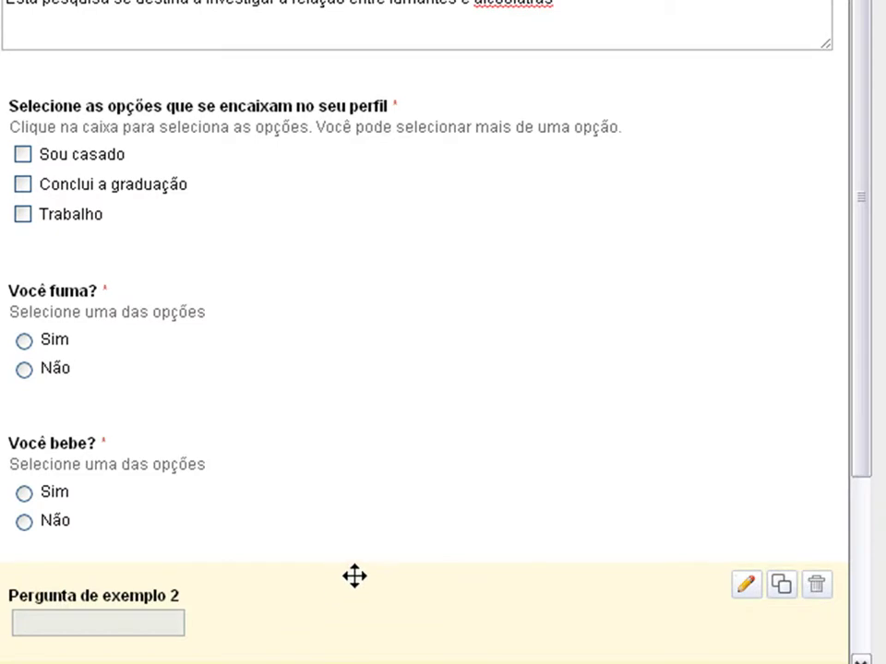
pyautogui.scroll(-3, 354, 576)
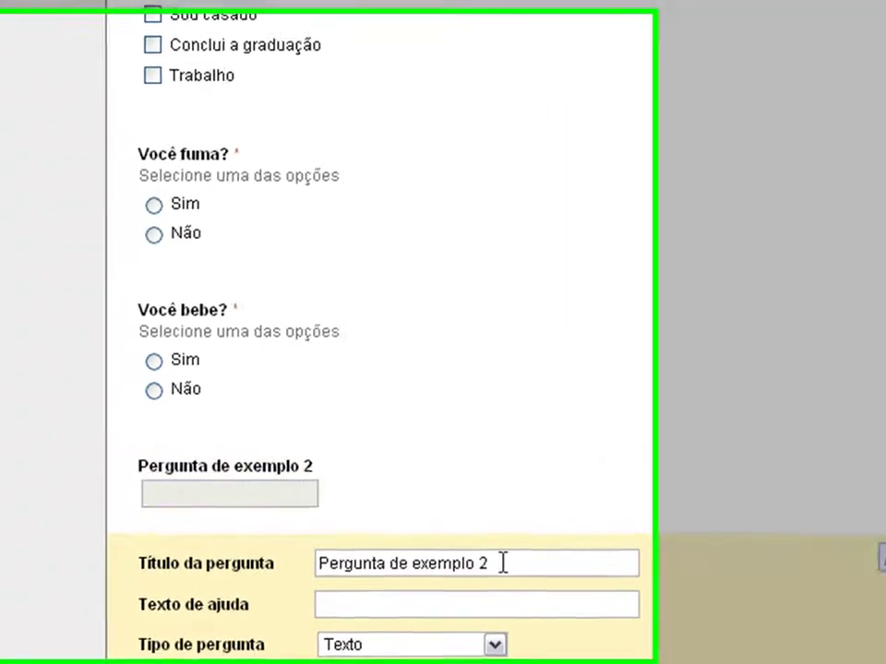
pyautogui.moveTo(353, 560); pyautogui.dragTo(184, 560)
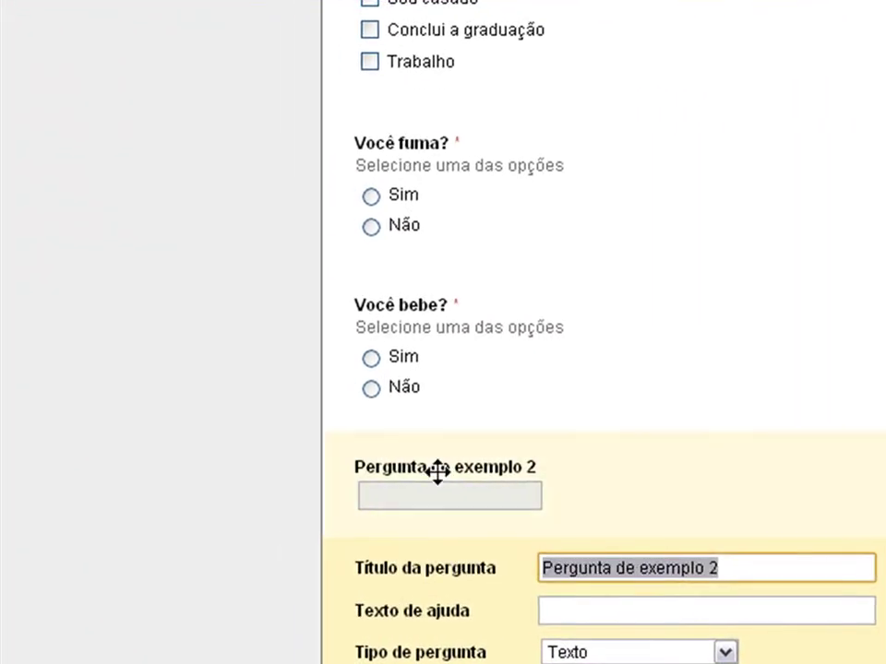
pyautogui.write('Informe o seu sexo')
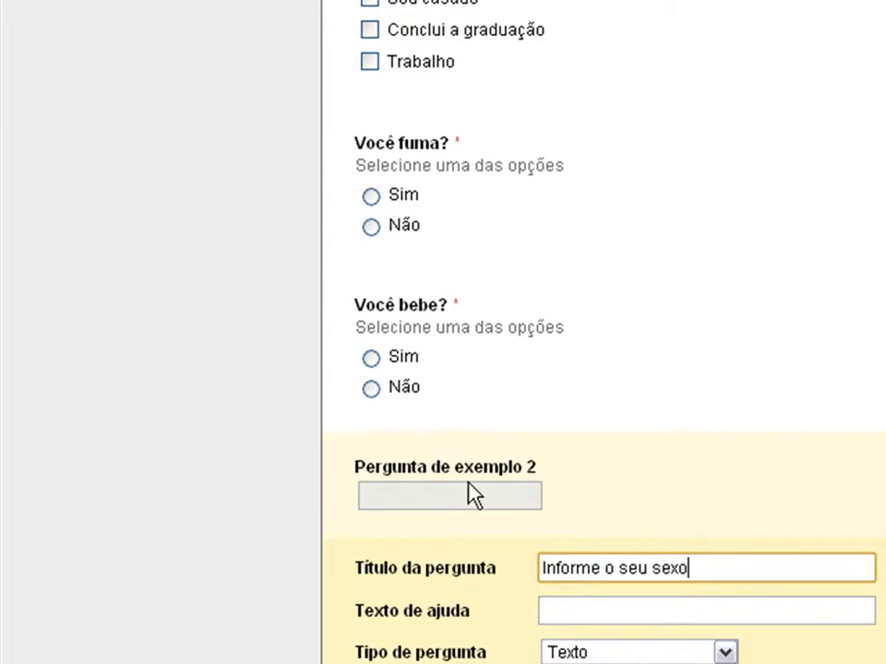
pyautogui.click(581, 611)
pyautogui.write('Selecione')
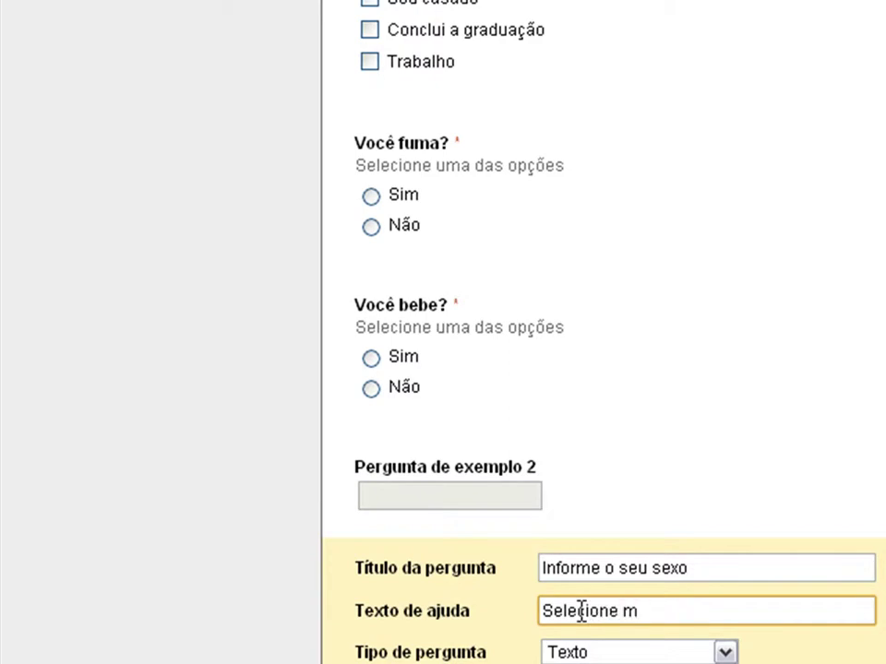
pyautogui.write(' uma das opções')
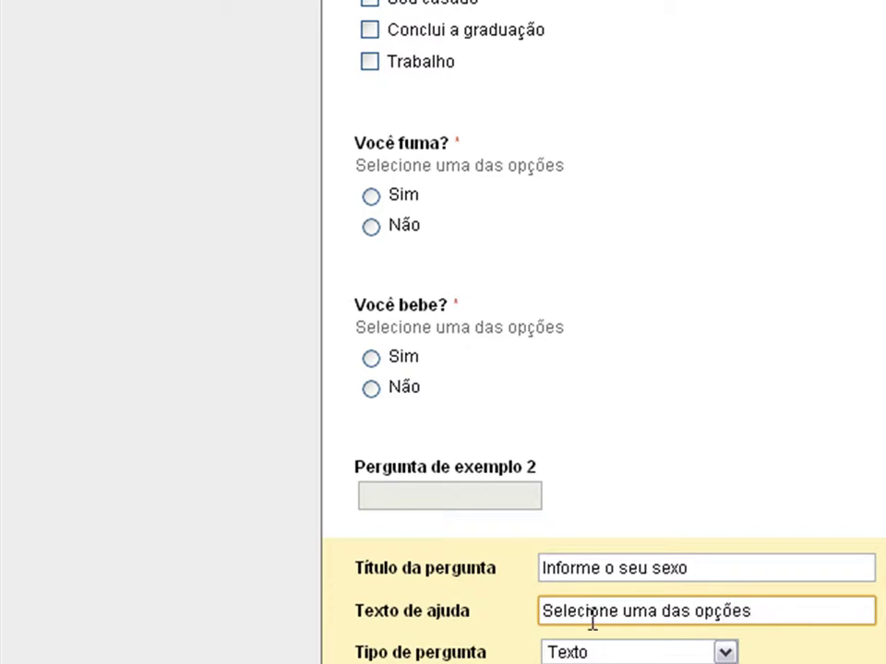
# - Set the "Informe o seu sexo" question to Múltipla escolha with the options "Feminino" and "Masculino"
pyautogui.click(725, 652)
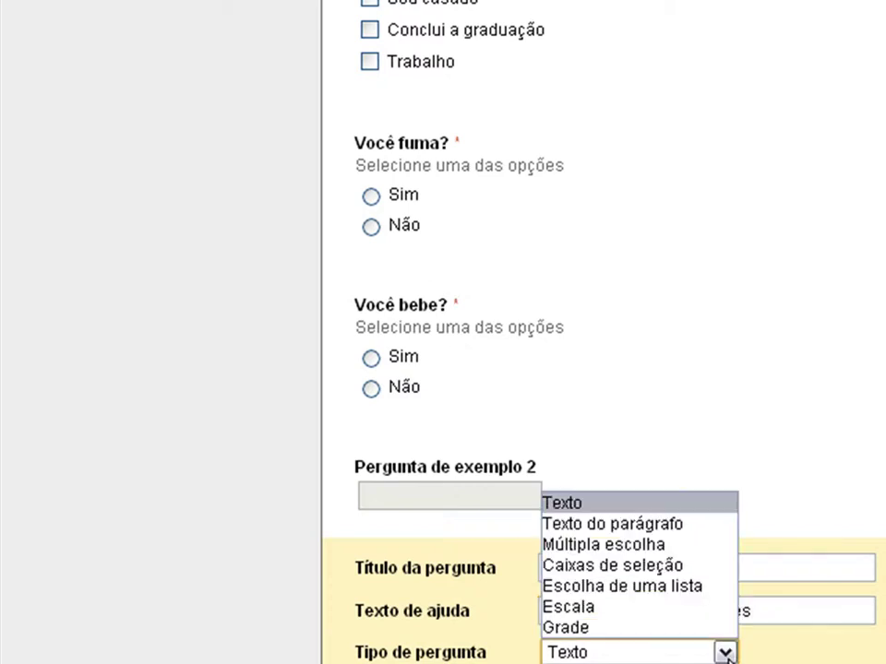
pyautogui.click(592, 548)
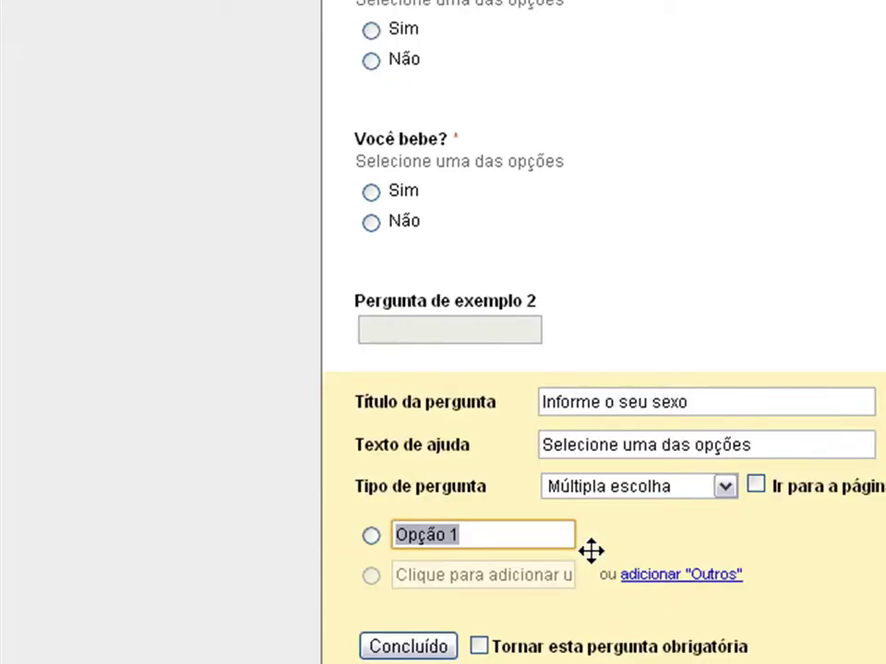
pyautogui.write('Feminino')
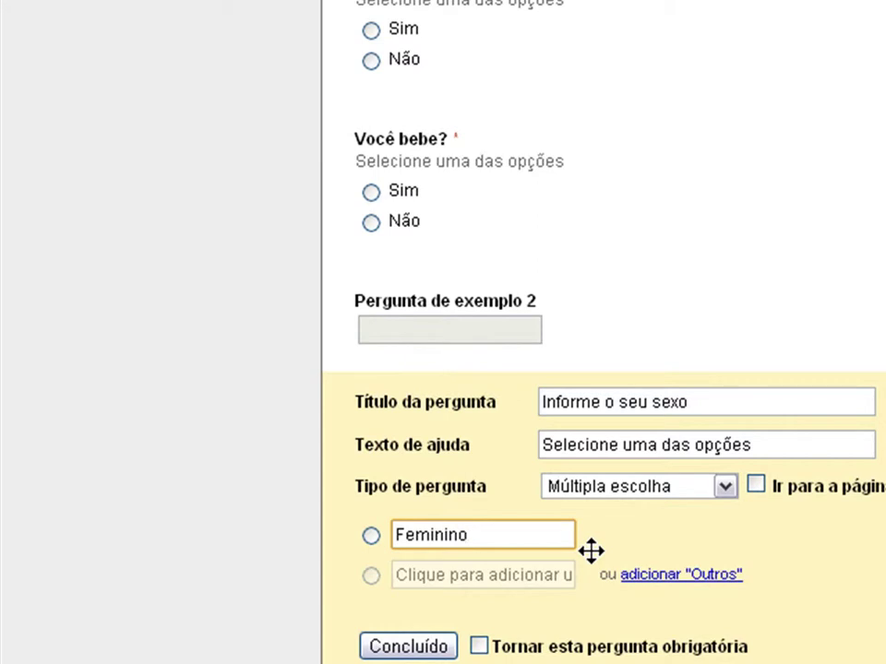
pyautogui.press('Return')
pyautogui.write('Masculino')
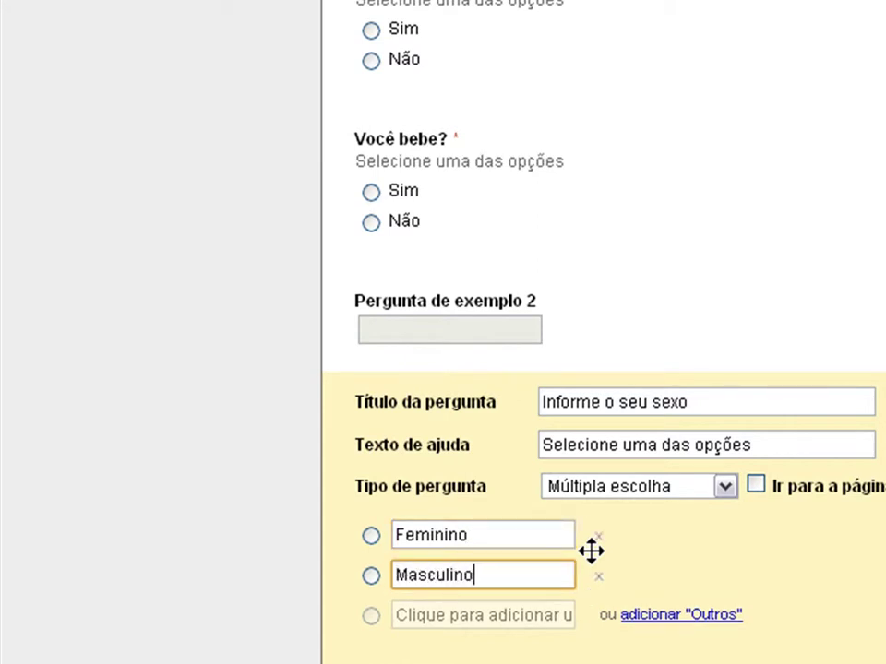
# - Finish the "Informe o seu sexo" question as a mandatory one, and delete the unused "Pergunta de exemplo 2"
pyautogui.scroll(-1, 562, 484)
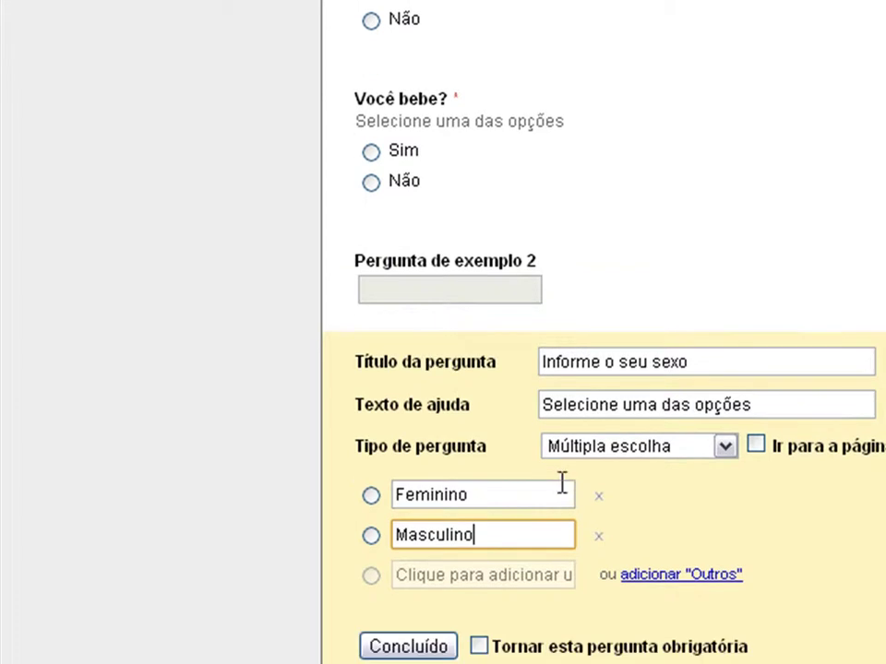
pyautogui.click(478, 647)
pyautogui.click(441, 645)
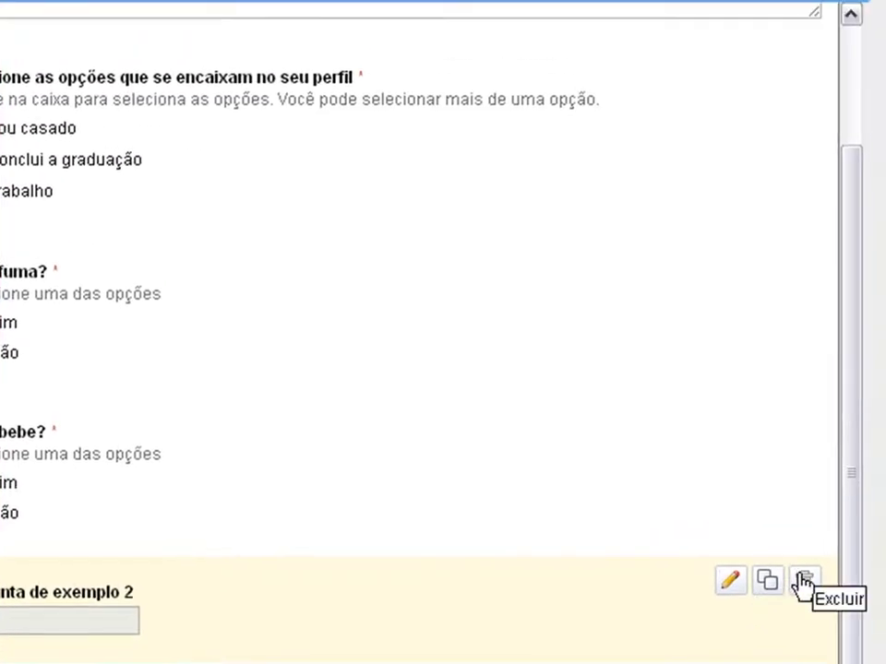
pyautogui.click(802, 581)
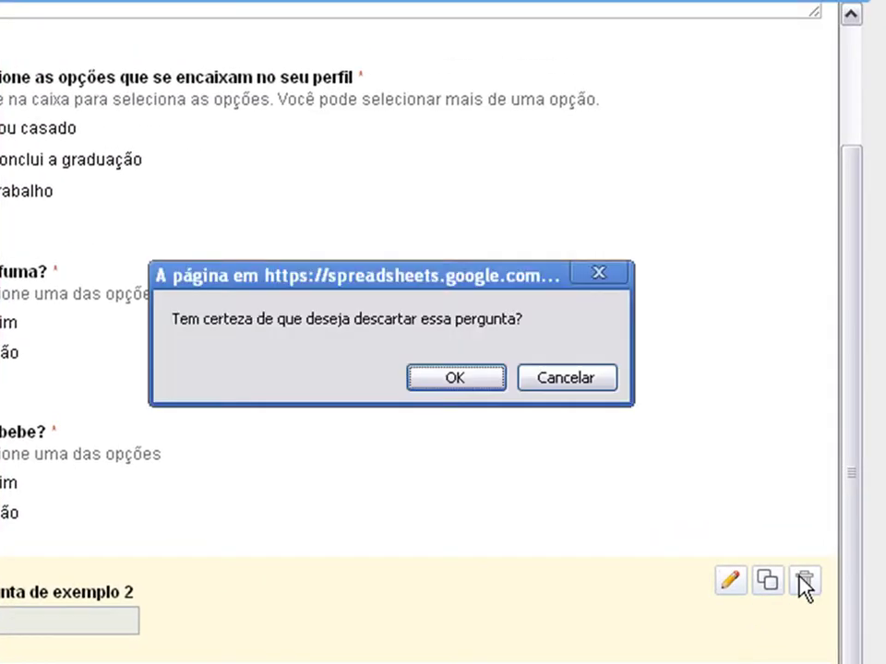
pyautogui.click(479, 383)
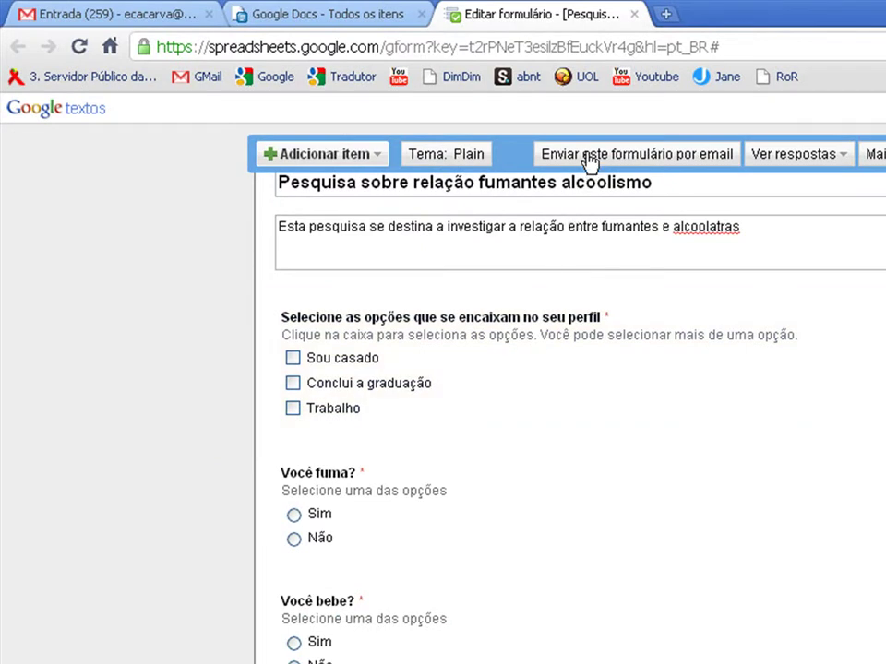
# - Send the form by email, entering the sender's own email address as the recipient
pyautogui.click(588, 162)
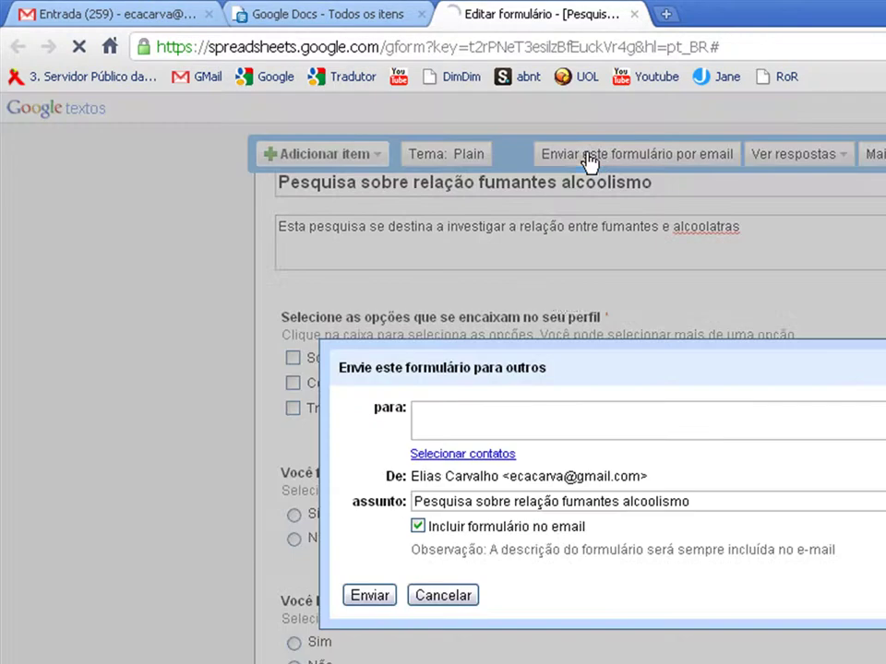
pyautogui.click(470, 411)
pyautogui.write('eca')
pyautogui.click(474, 453)
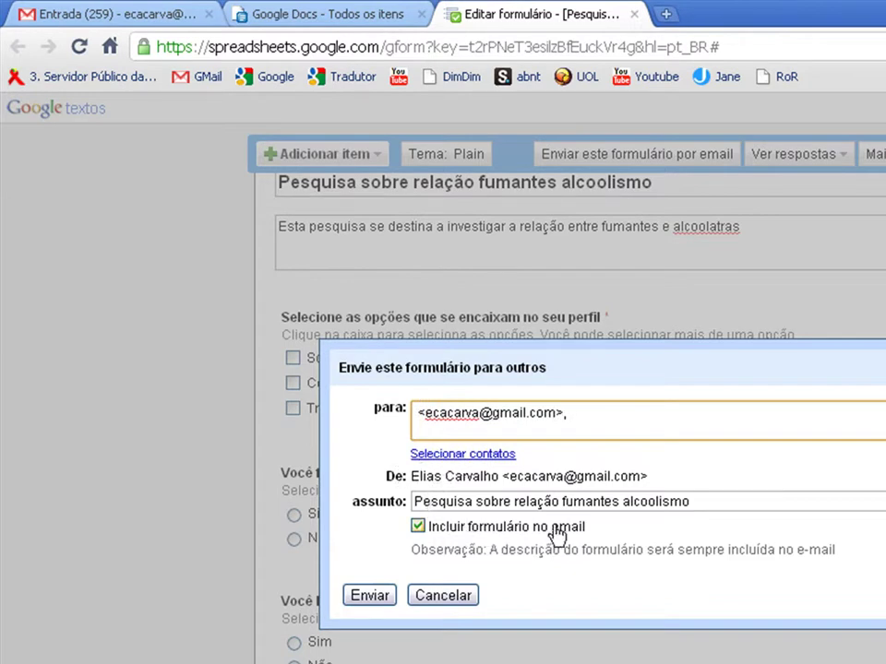
pyautogui.click(377, 598)
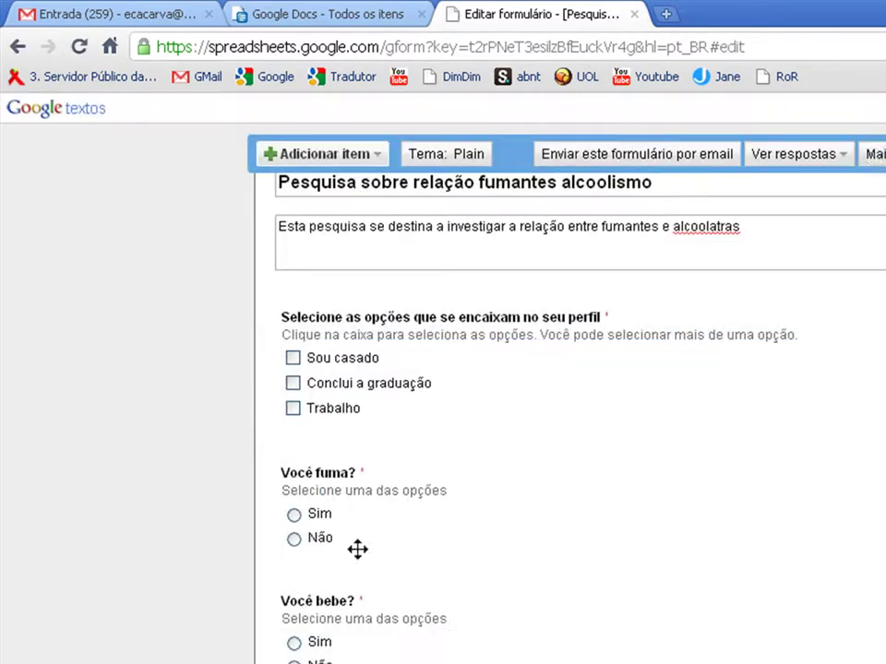
# - Switch to the Gmail inbox, check the Google Docs notification about the form, and open the "Pesquisa sobre relação fumantes alcoolismo" email
pyautogui.click(133, 23)
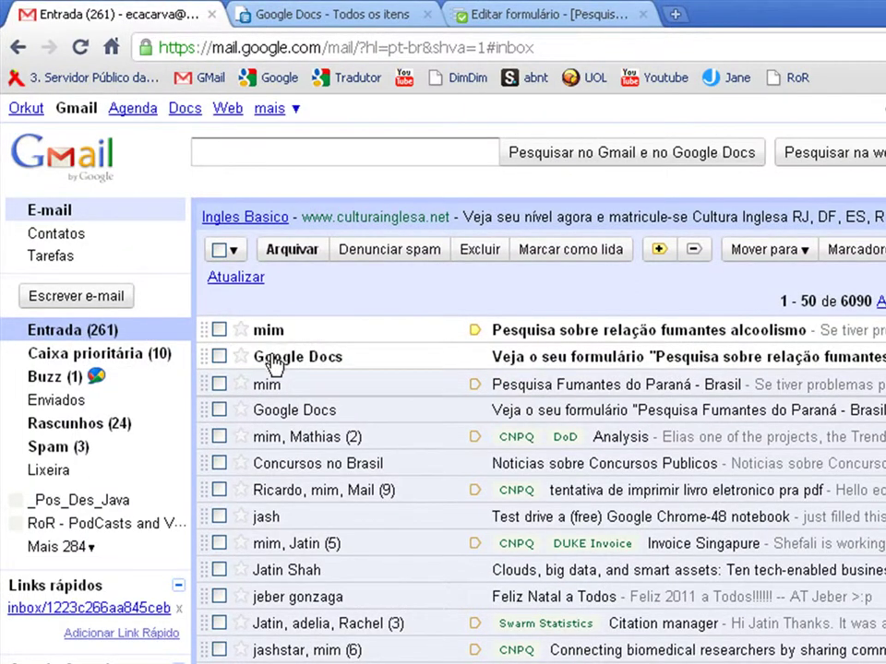
pyautogui.click(271, 357)
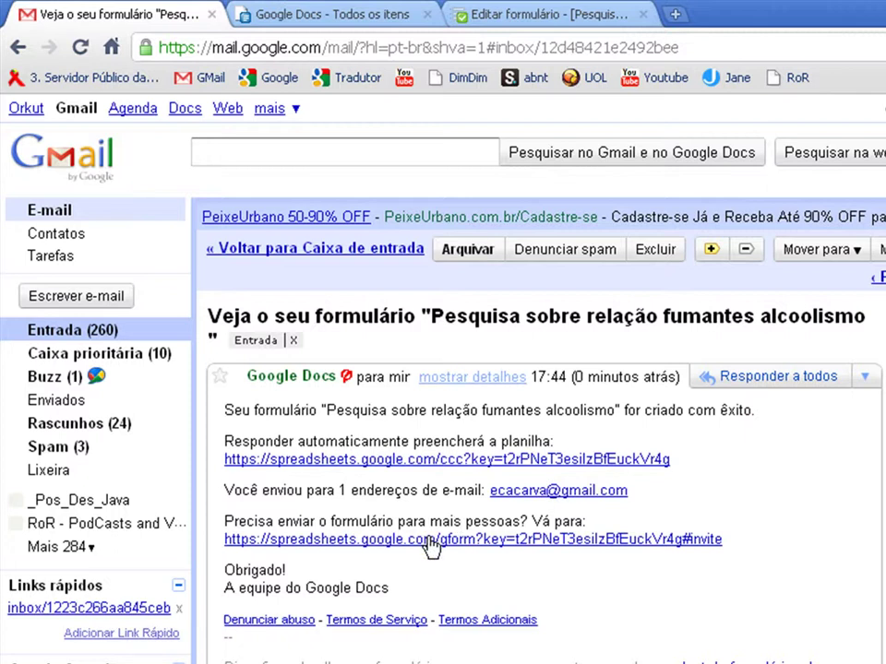
pyautogui.click(107, 342)
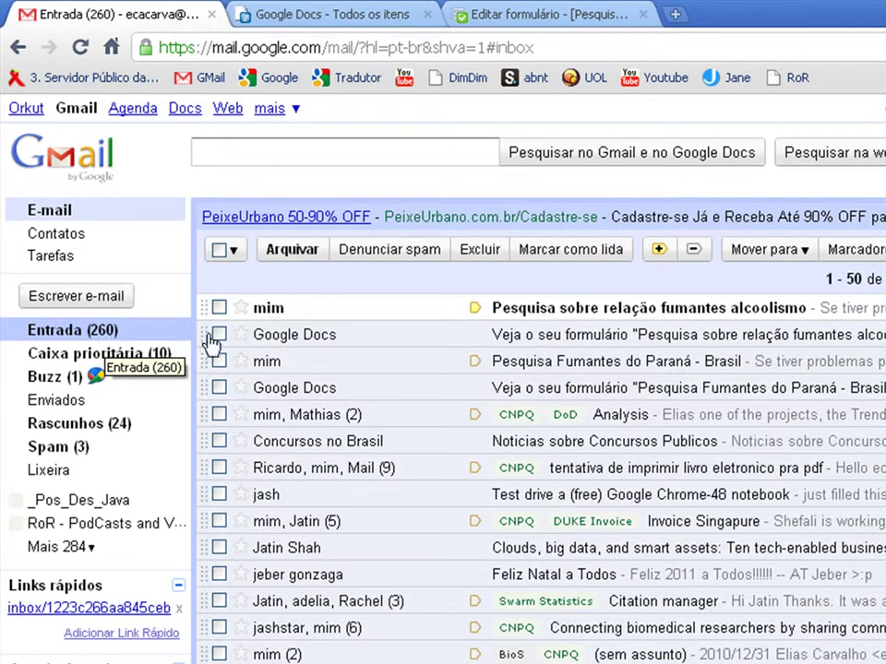
pyautogui.click(272, 310)
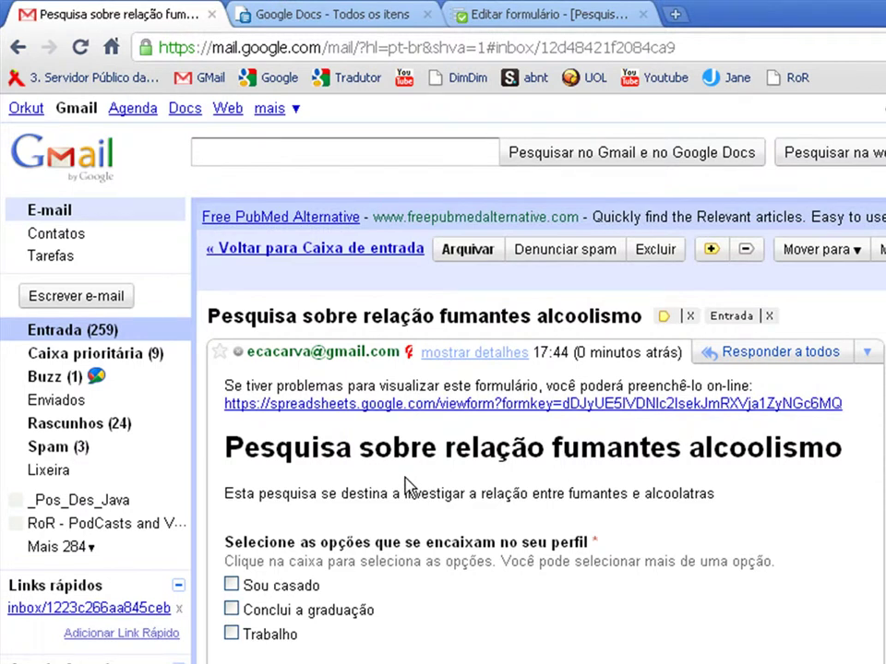
# - Answer the emailed survey with "Sou casado" and "Conclui a graduação", "Não" for smoking and drinking, and "Masculino", and submit it
pyautogui.click(232, 585)
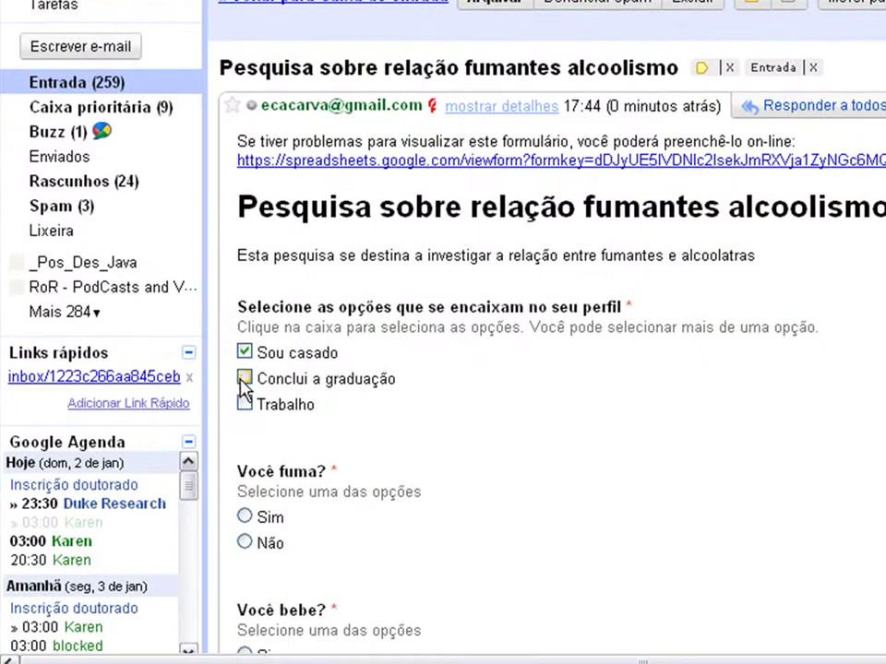
pyautogui.click(243, 380)
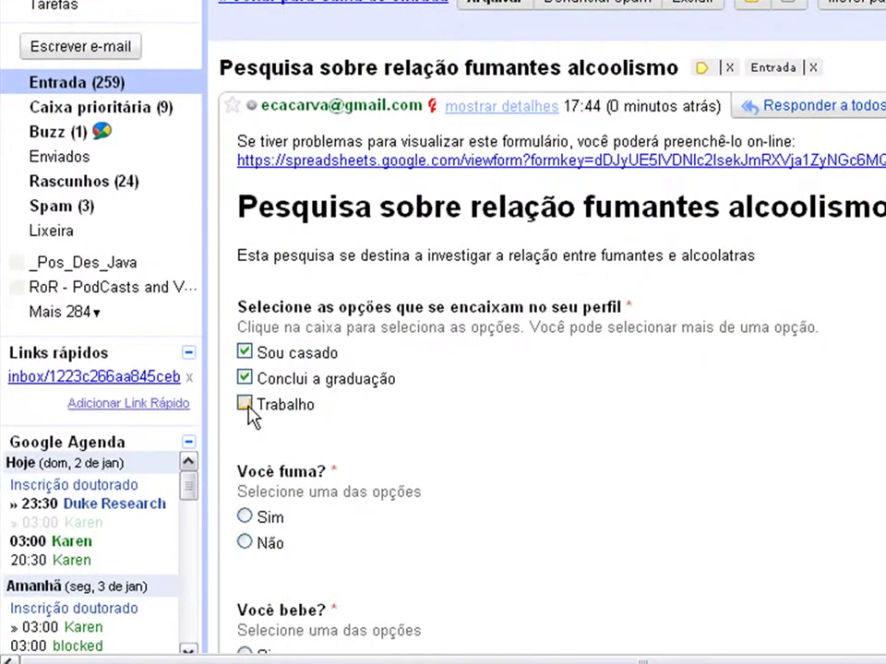
pyautogui.click(246, 541)
pyautogui.scroll(-4, 299, 549)
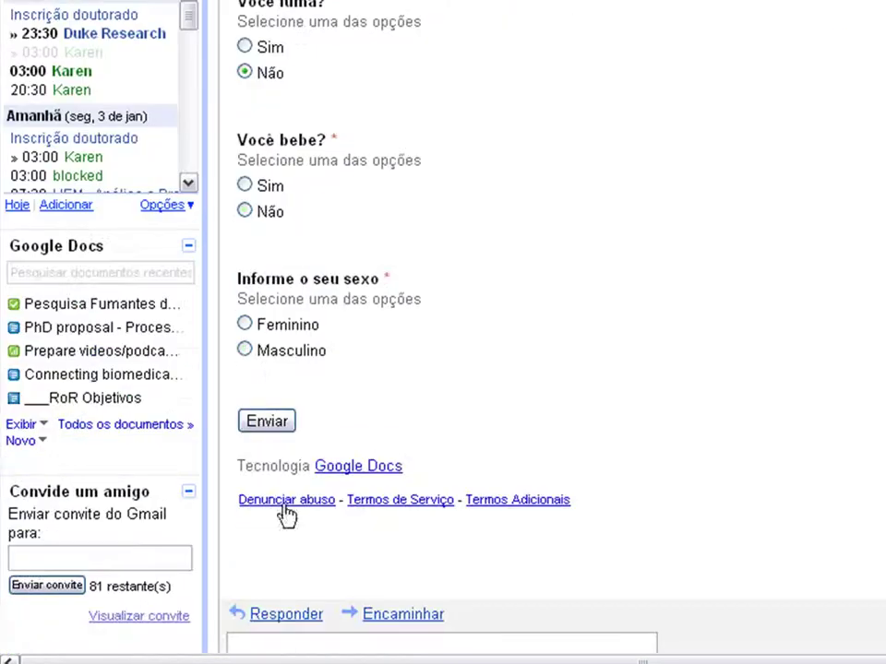
pyautogui.click(246, 210)
pyautogui.click(246, 352)
pyautogui.click(267, 427)
pyautogui.click(729, 253)
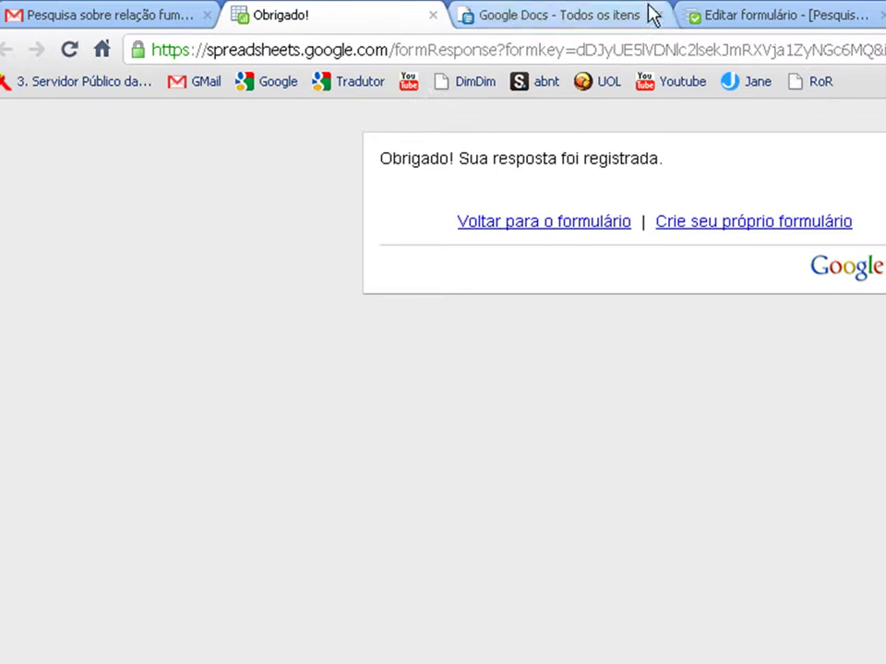
# - Open the existing "Pesquisa Fumantes do Paraná - Brasil" form spreadsheet from the Google Docs item list
pyautogui.click(775, 16)
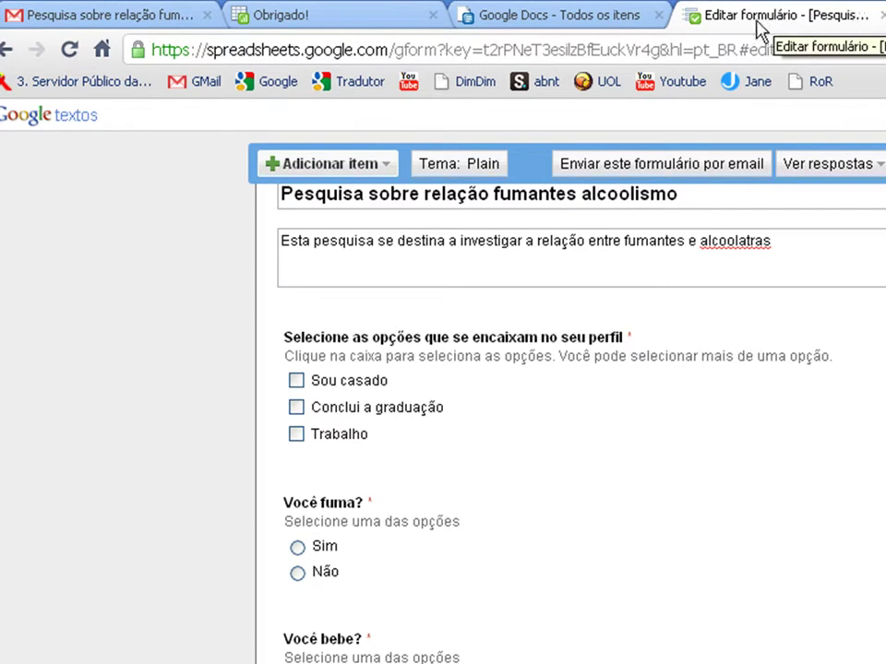
pyautogui.click(566, 18)
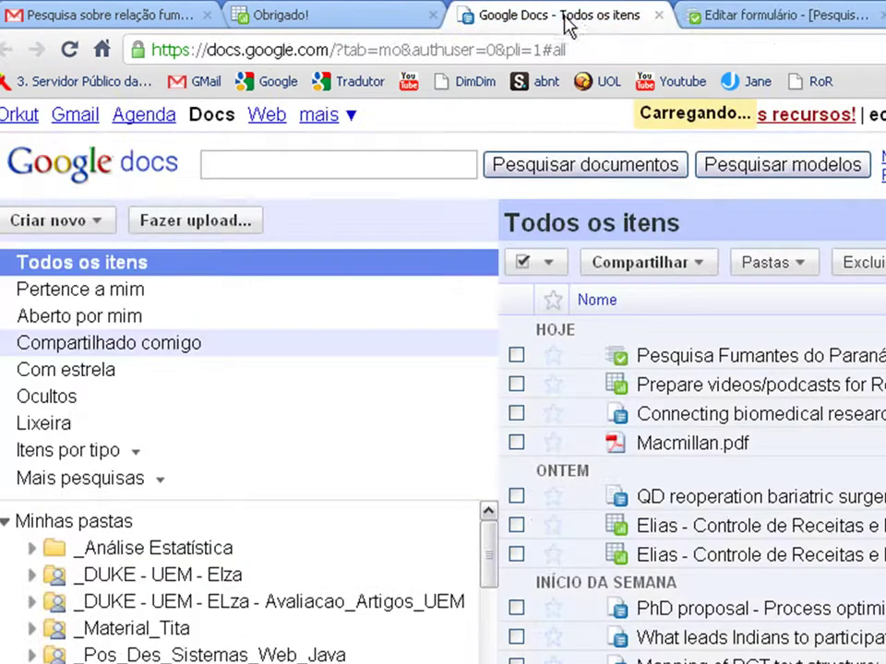
pyautogui.click(674, 360)
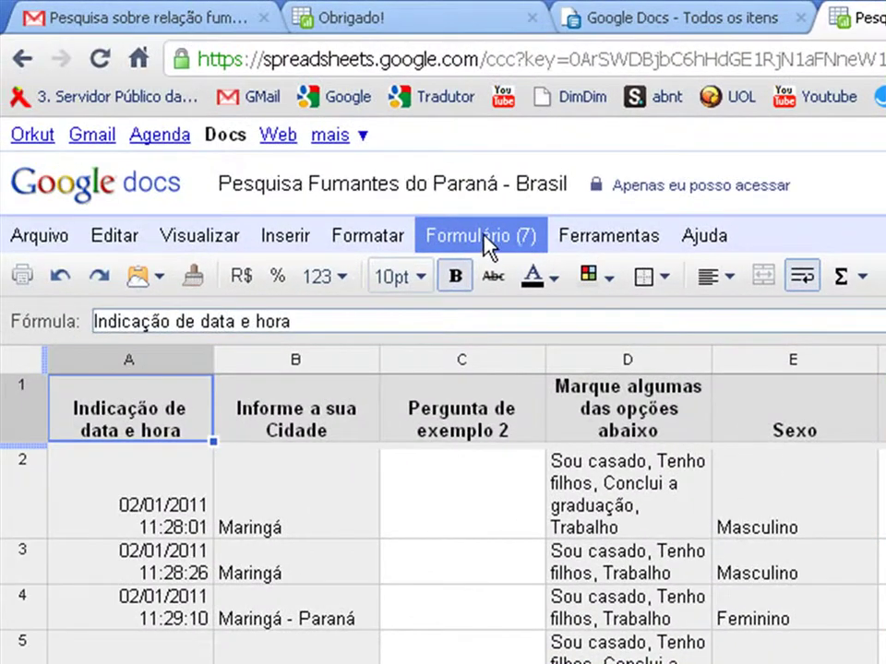
# - Display the form's response summary in a maximized window, review the charts for every question, and close the summary
pyautogui.click(484, 238)
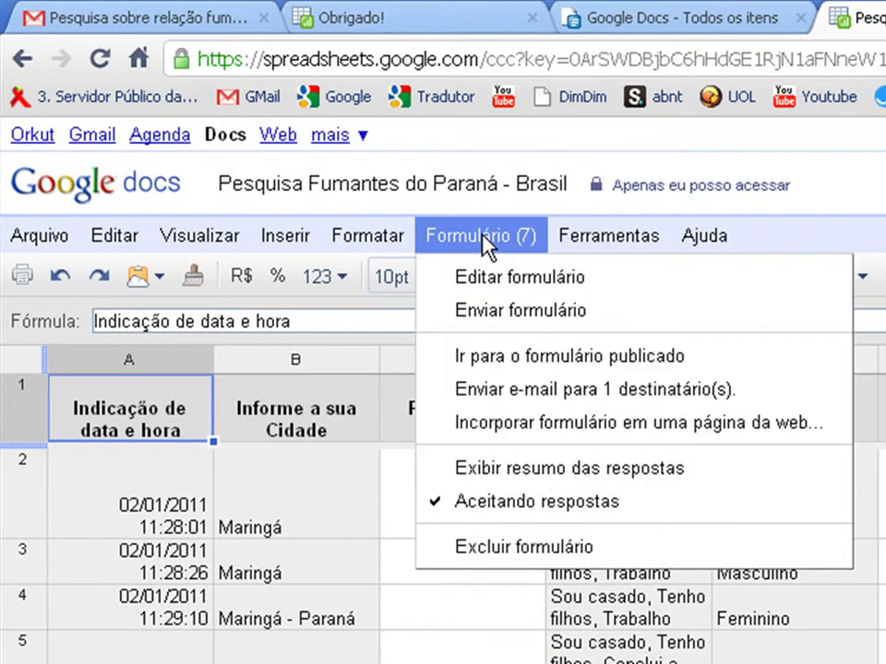
pyautogui.click(540, 471)
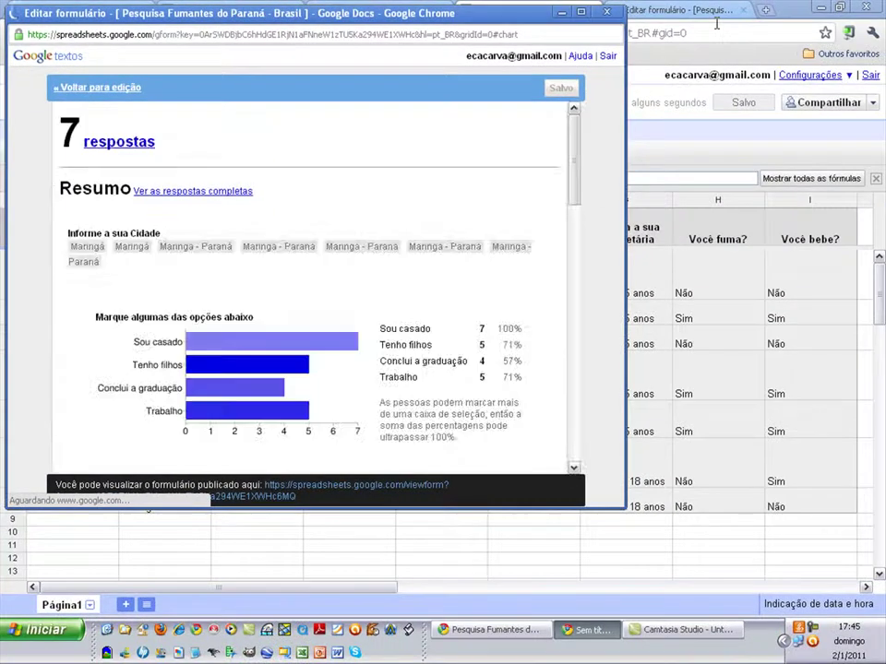
pyautogui.click(581, 13)
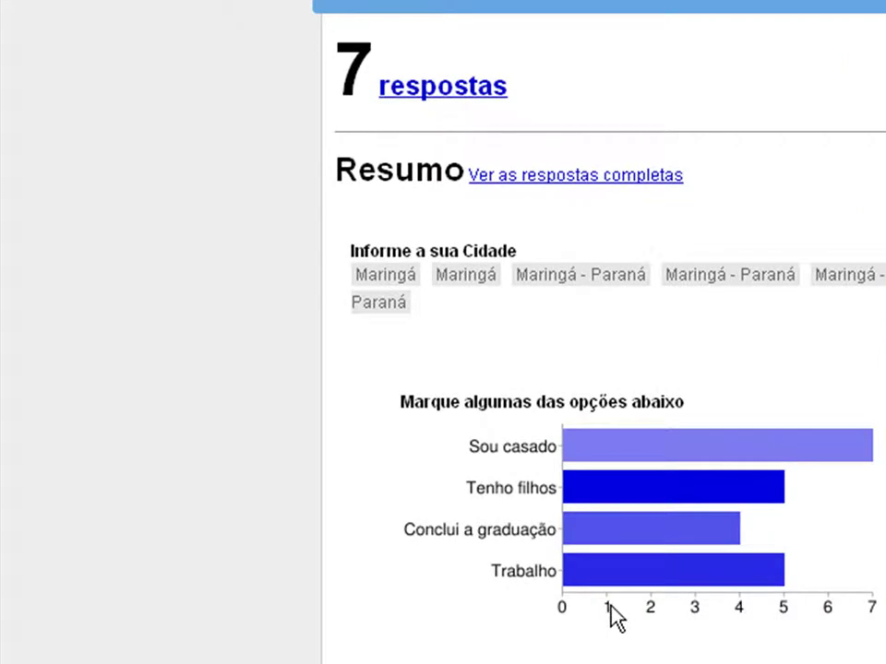
pyautogui.scroll(-2, 609, 616)
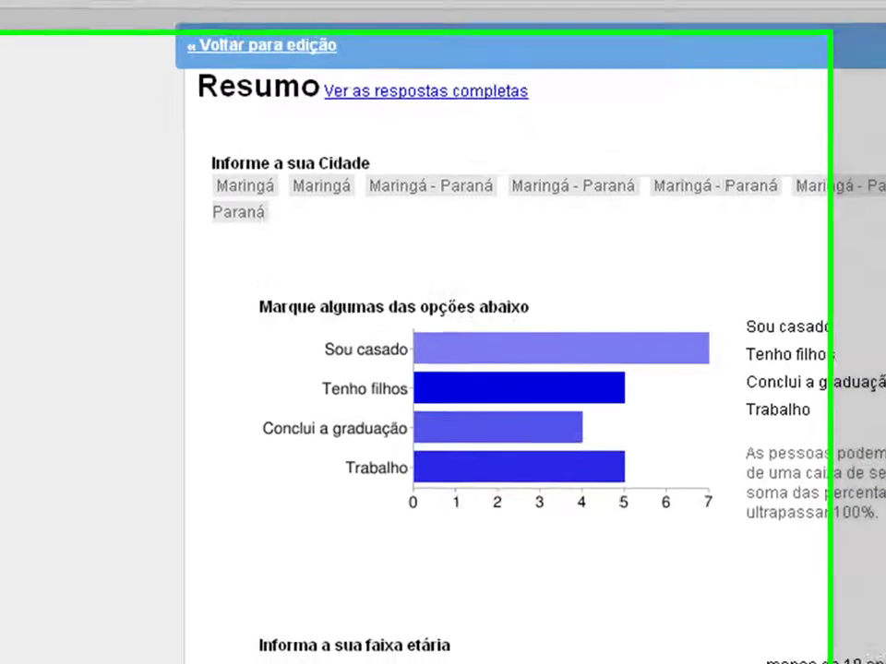
pyautogui.scroll(-3, 751, 547)
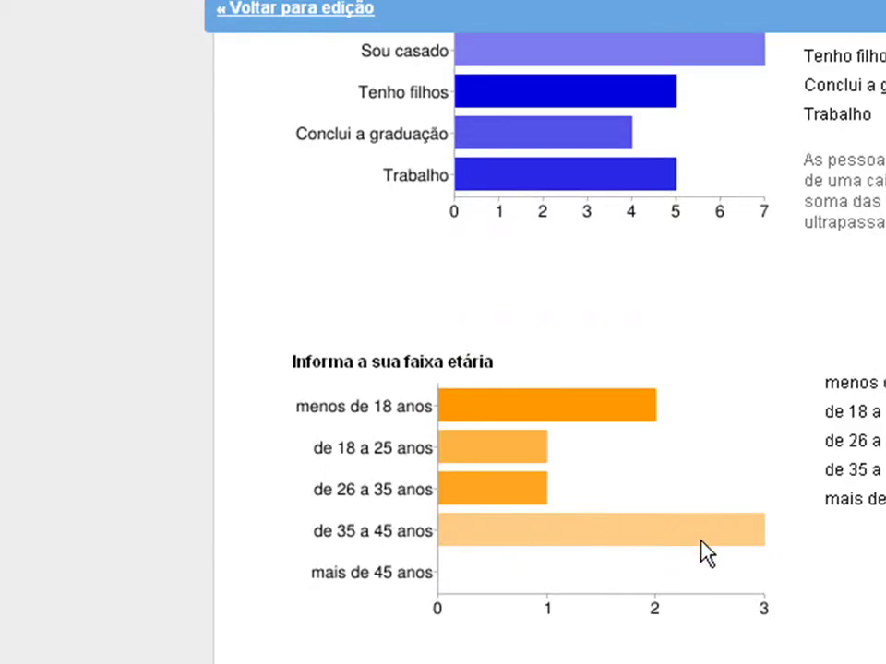
pyautogui.scroll(-5, 831, 552)
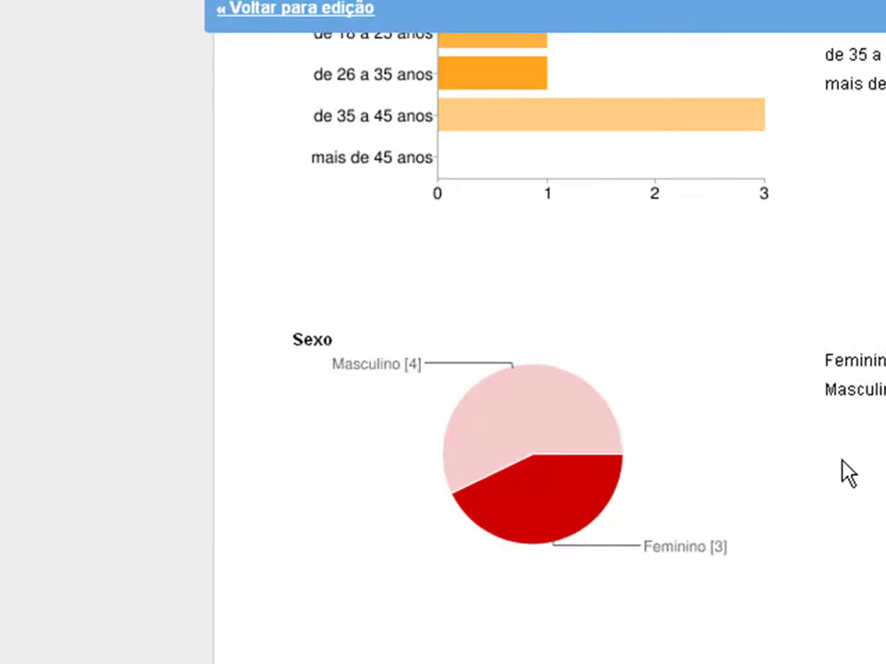
pyautogui.scroll(-5, 860, 545)
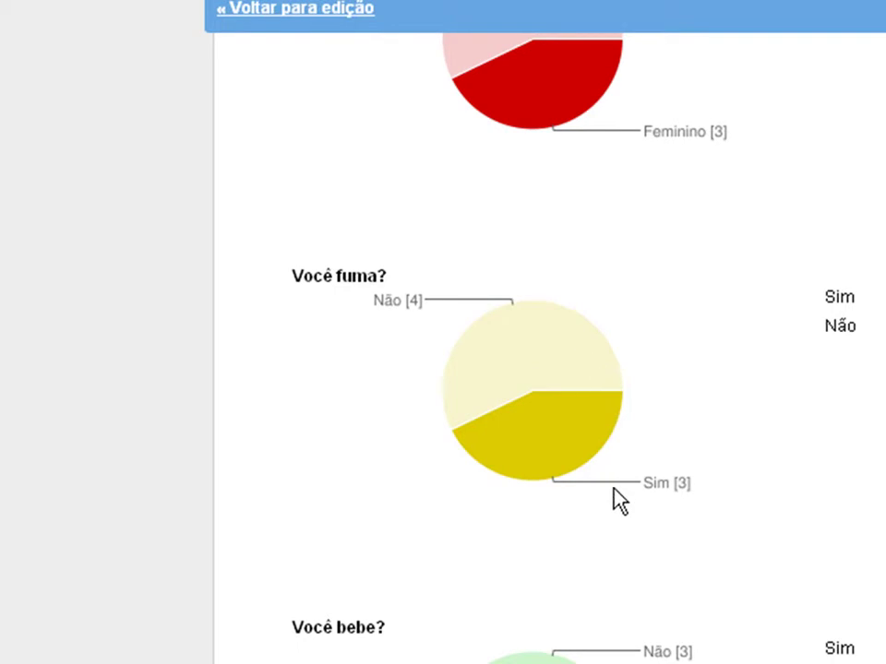
pyautogui.scroll(-2, 616, 498)
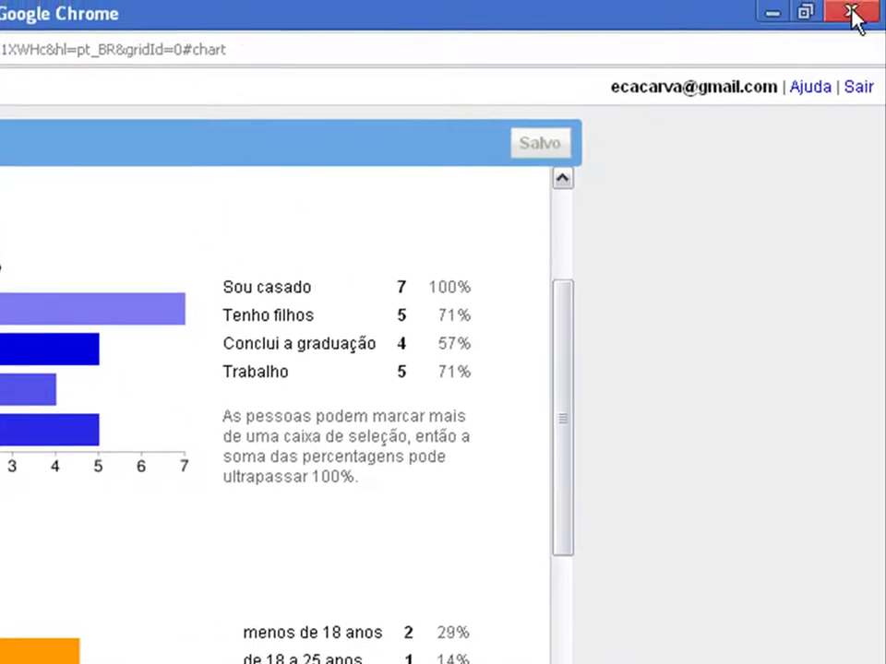
pyautogui.click(852, 15)
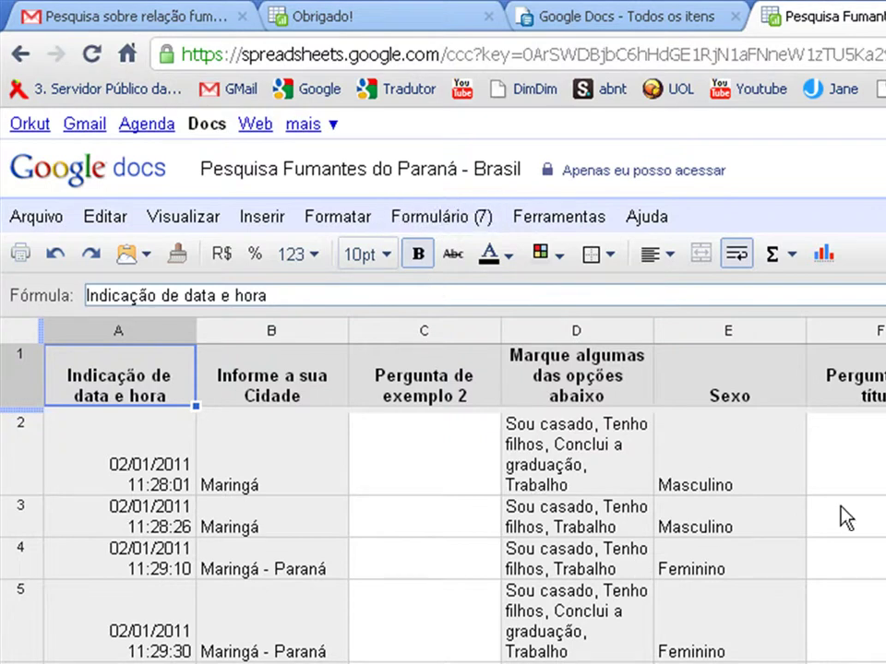
# - Open the "Pesquisa Fumantes do Paraná - Brasil" form in the form editor, review its questions, and close the editor
pyautogui.click(459, 222)
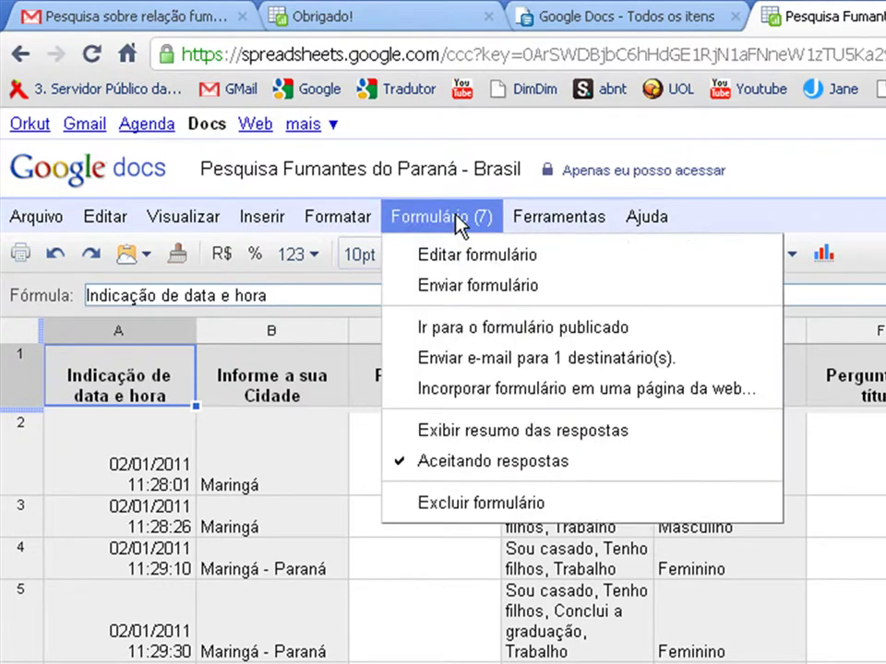
pyautogui.click(495, 261)
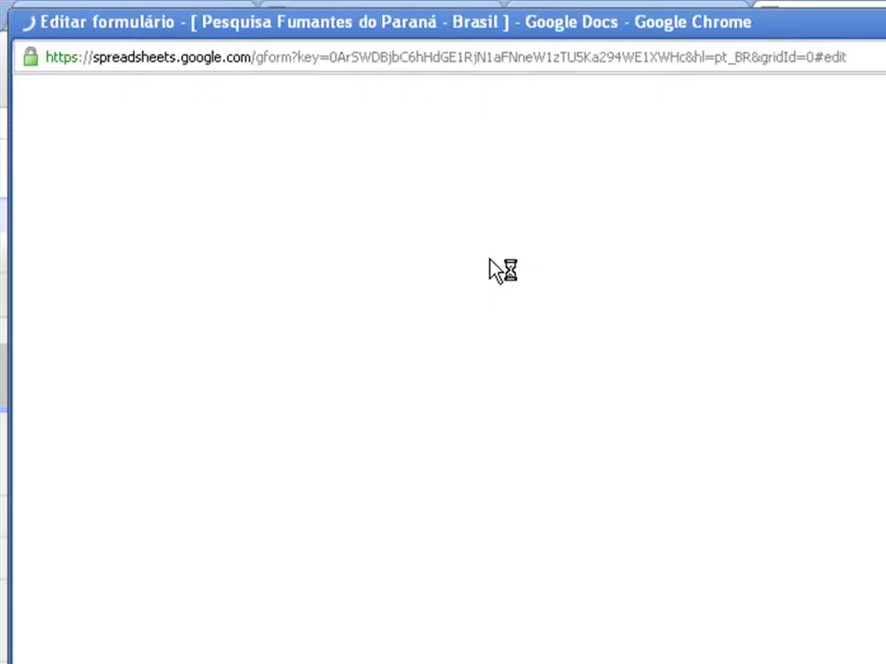
pyautogui.scroll(-1, 413, 415)
pyautogui.scroll(-4, 414, 417)
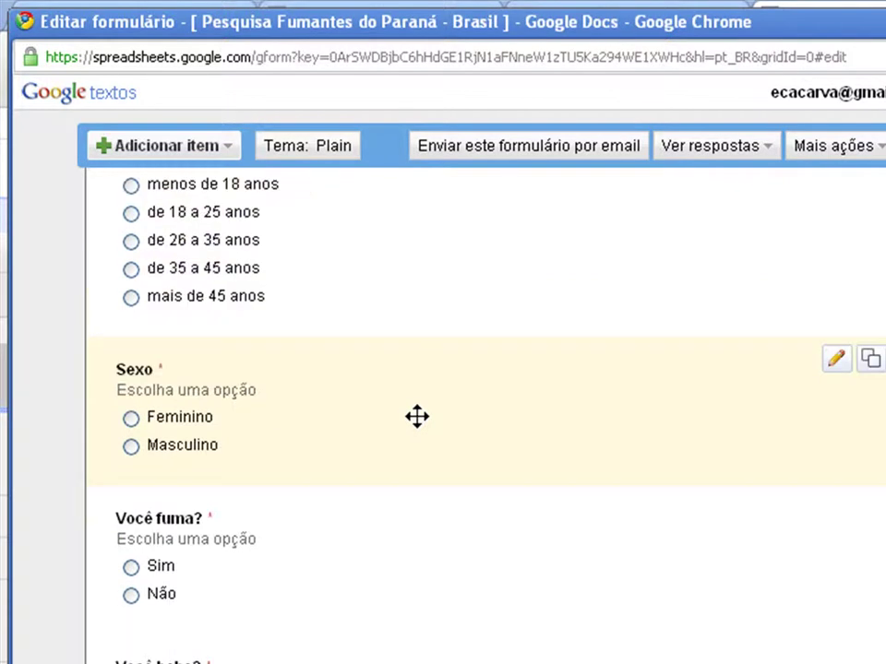
pyautogui.scroll(5, 417, 417)
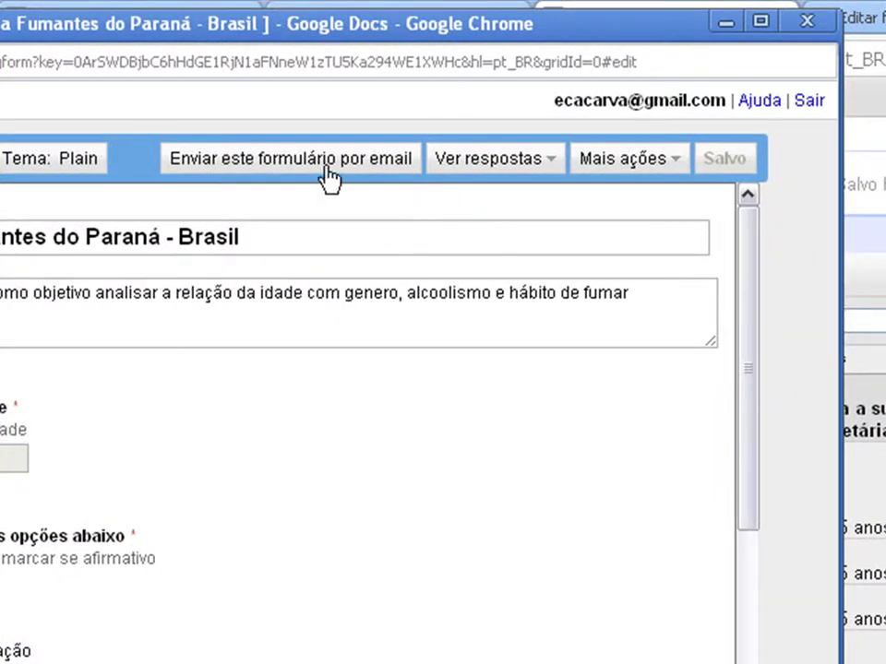
pyautogui.click(803, 25)
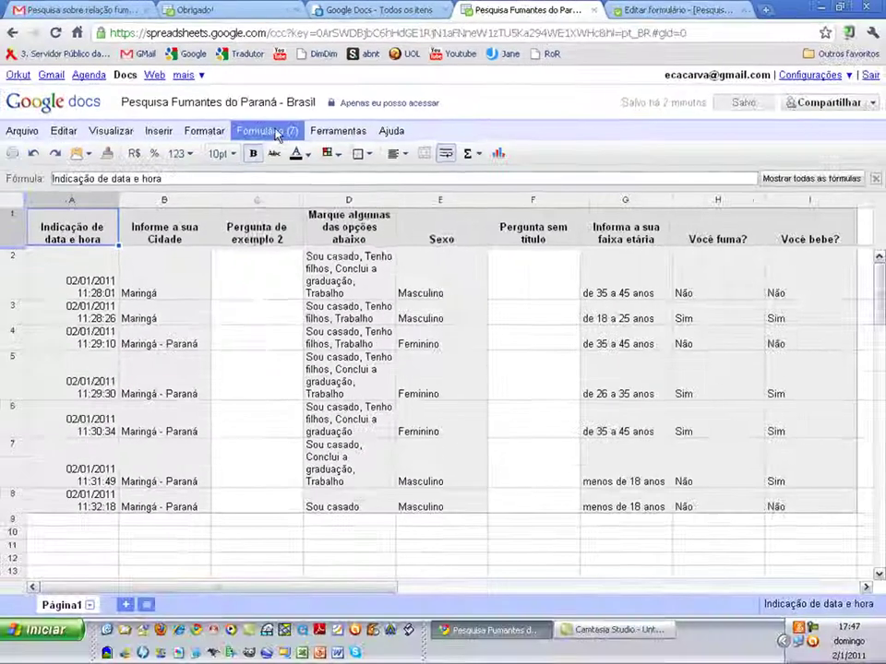
pyautogui.click(277, 144)
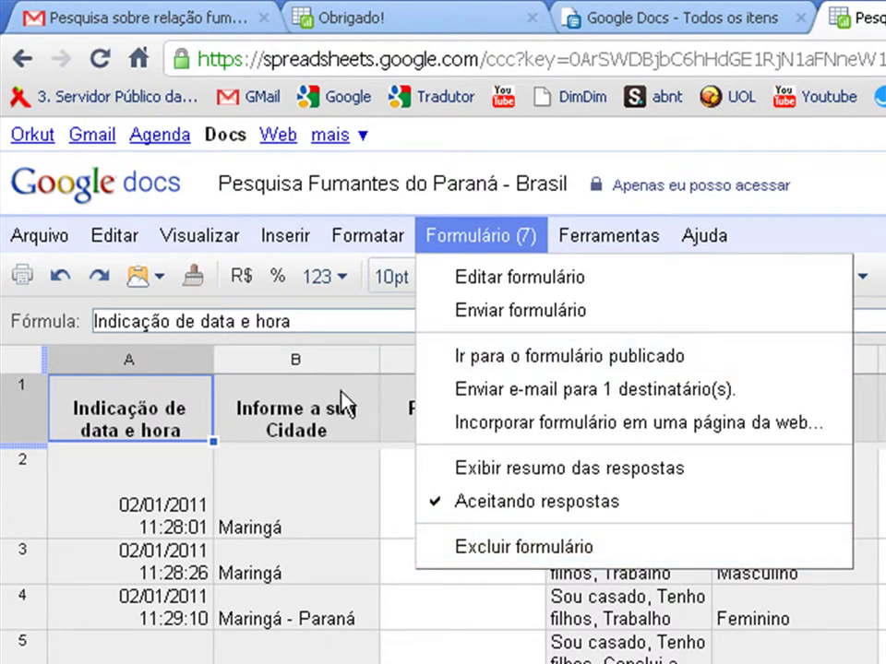
pyautogui.click(152, 498)
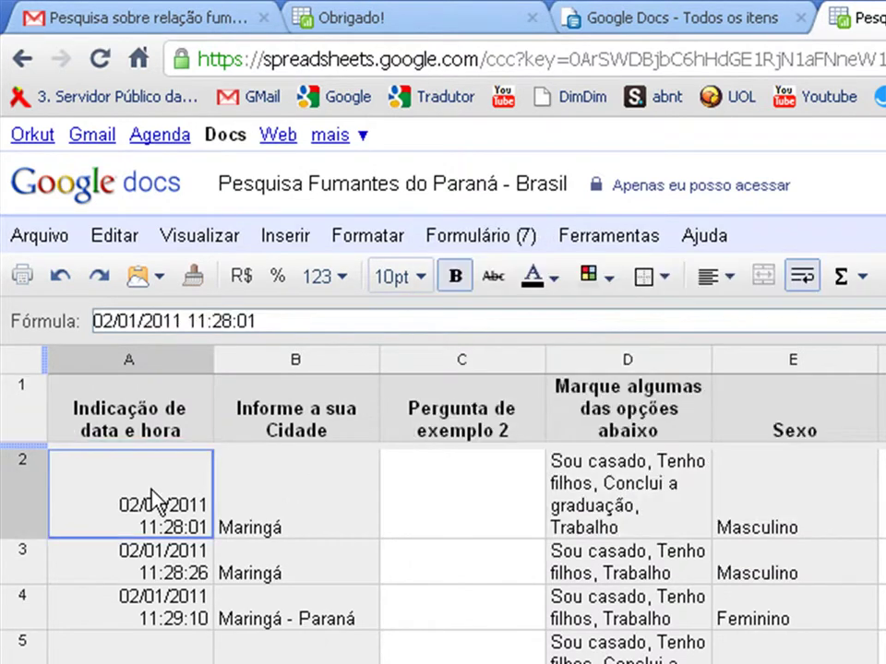